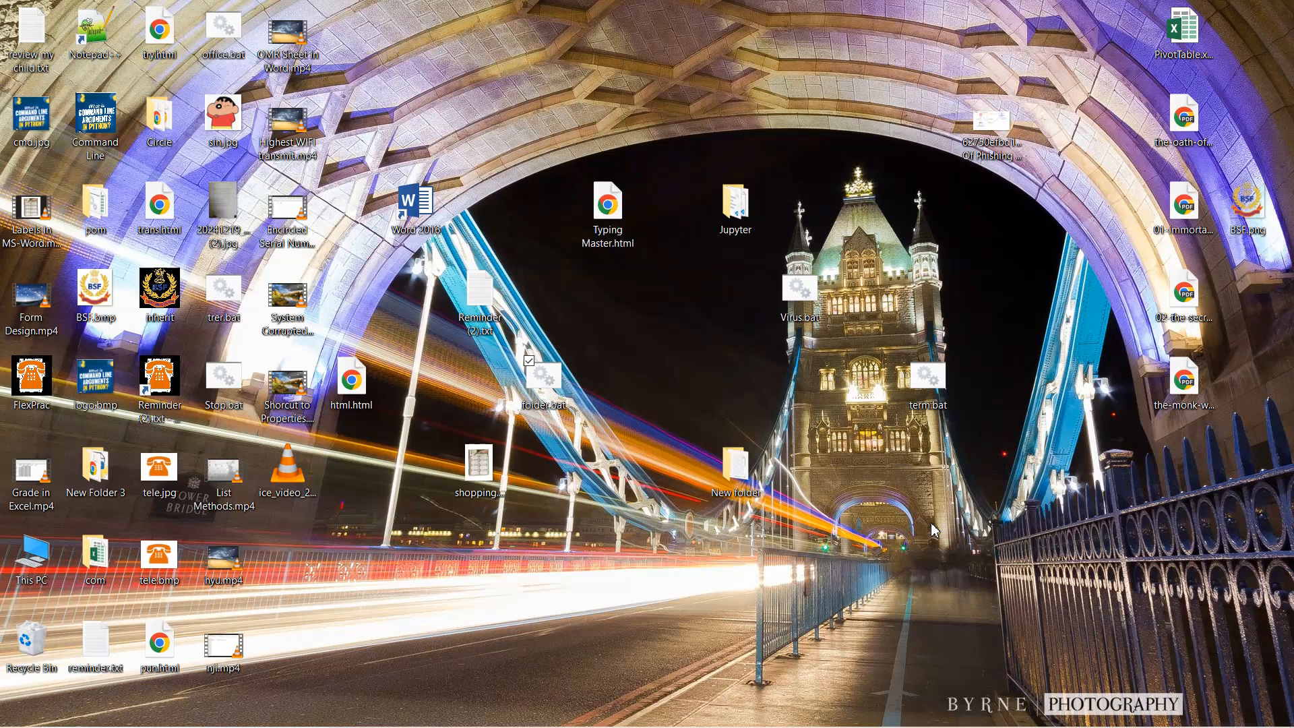
Step: Open Calculator and switch it to Scientific mode
key(super)
text(ca)
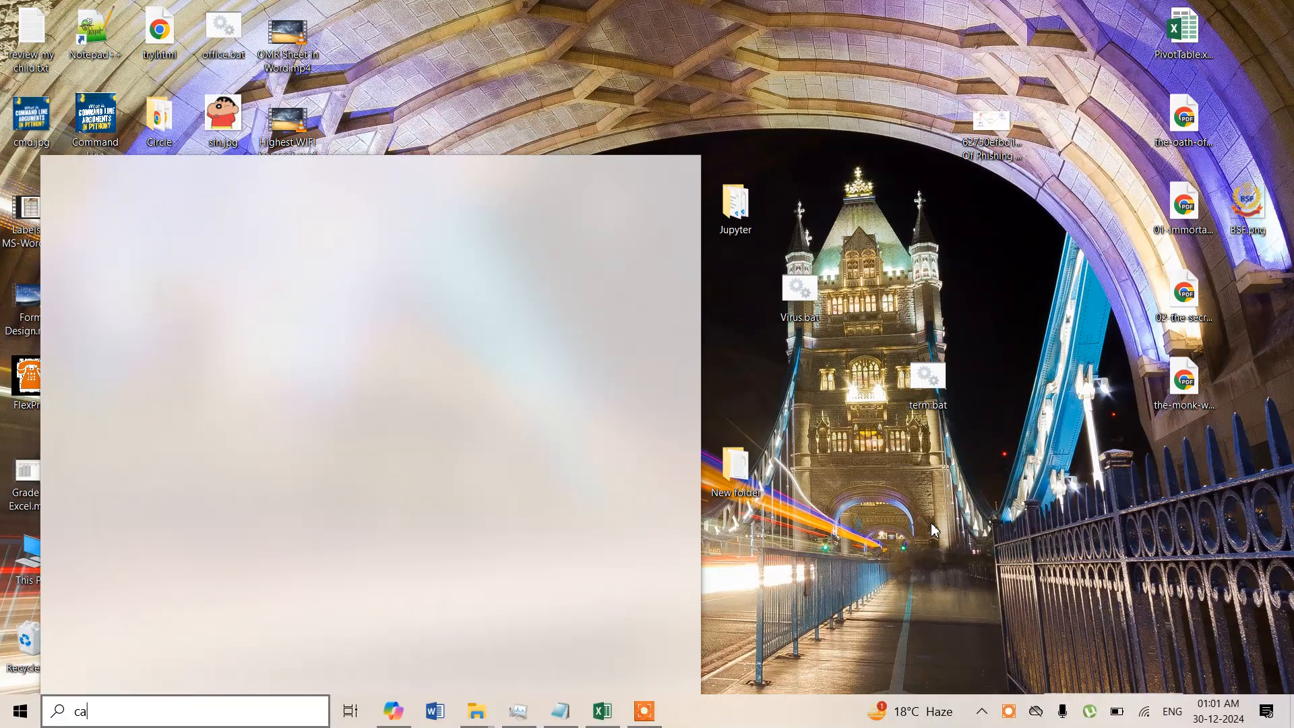
text(lcu)
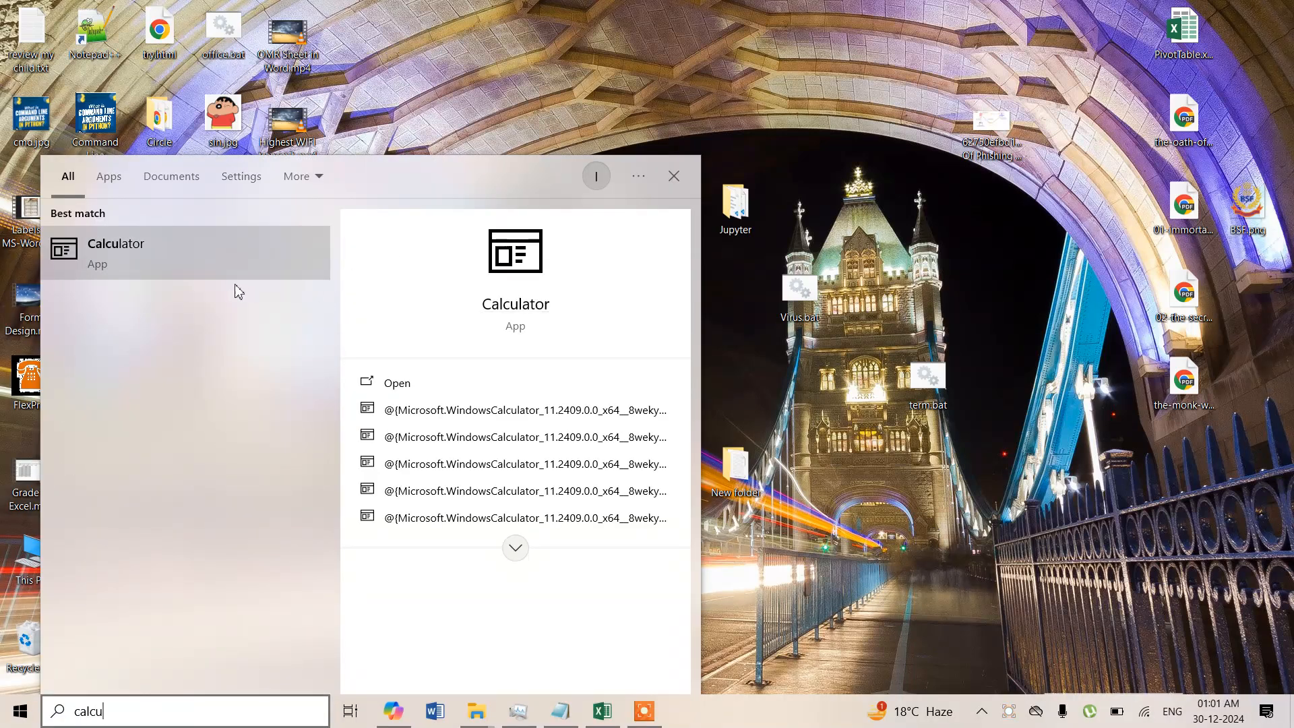
click(139, 256)
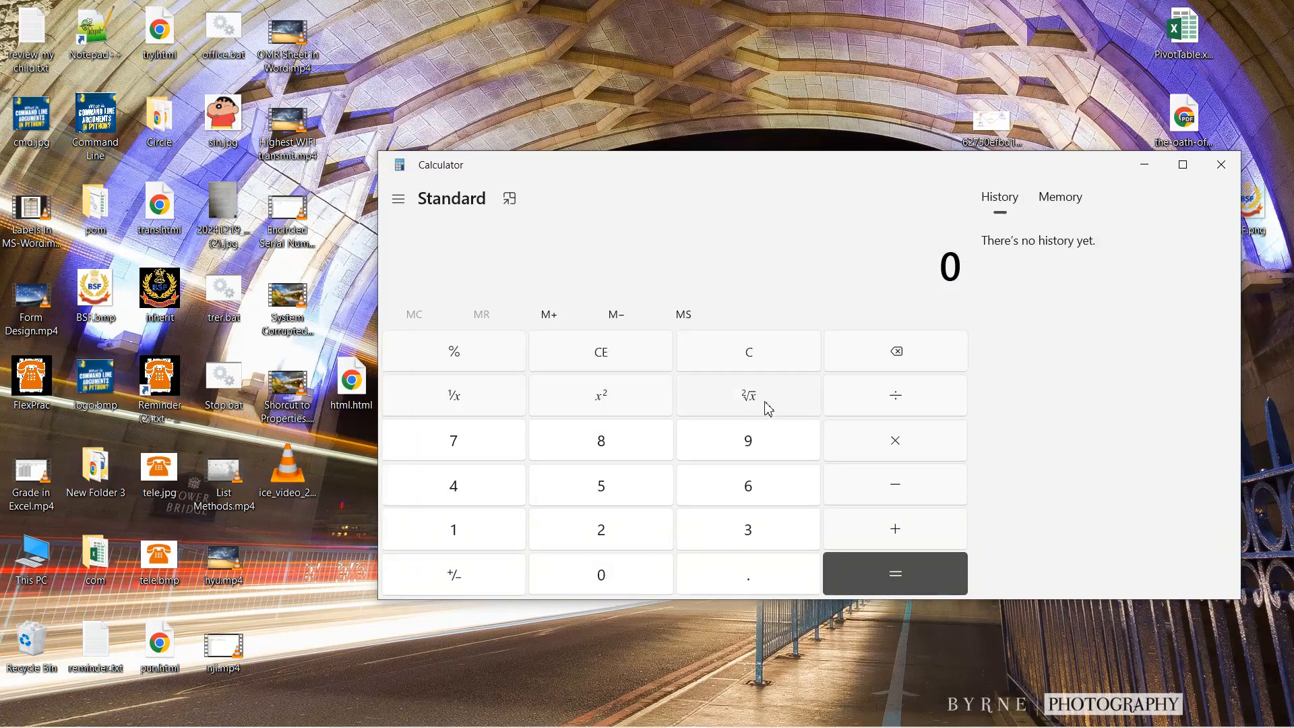
click(399, 199)
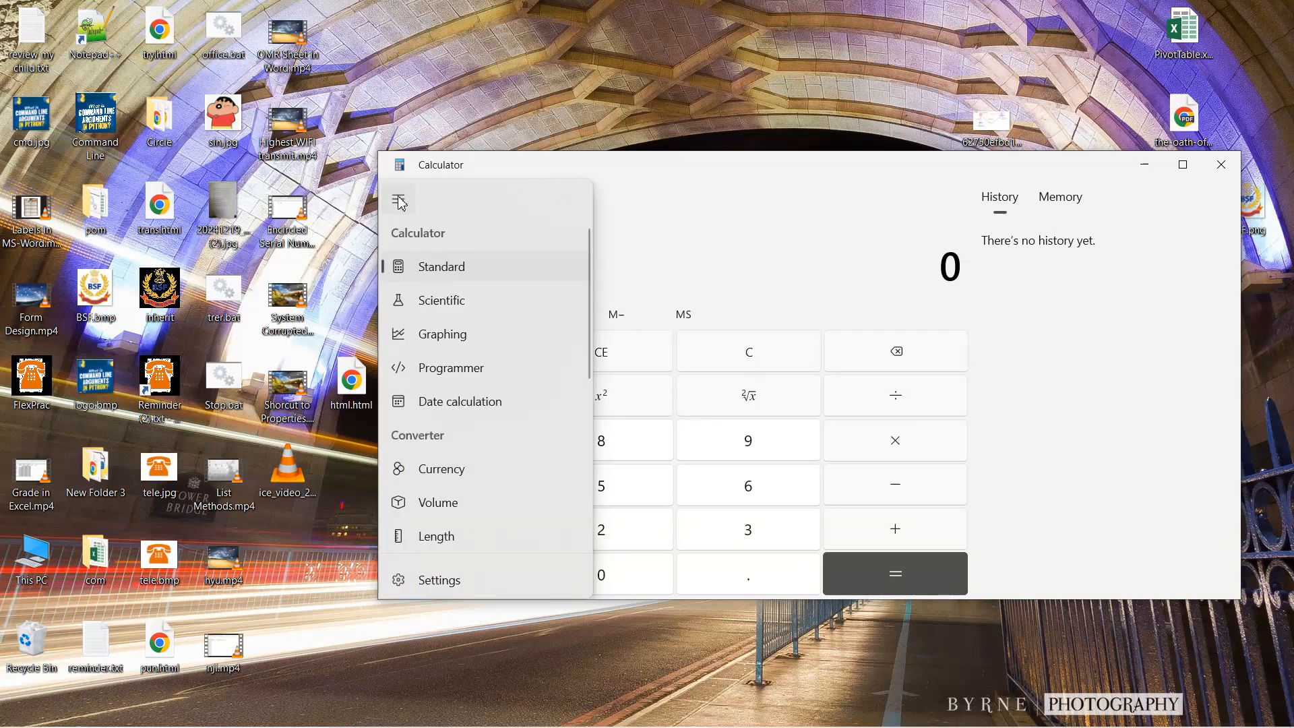
click(437, 309)
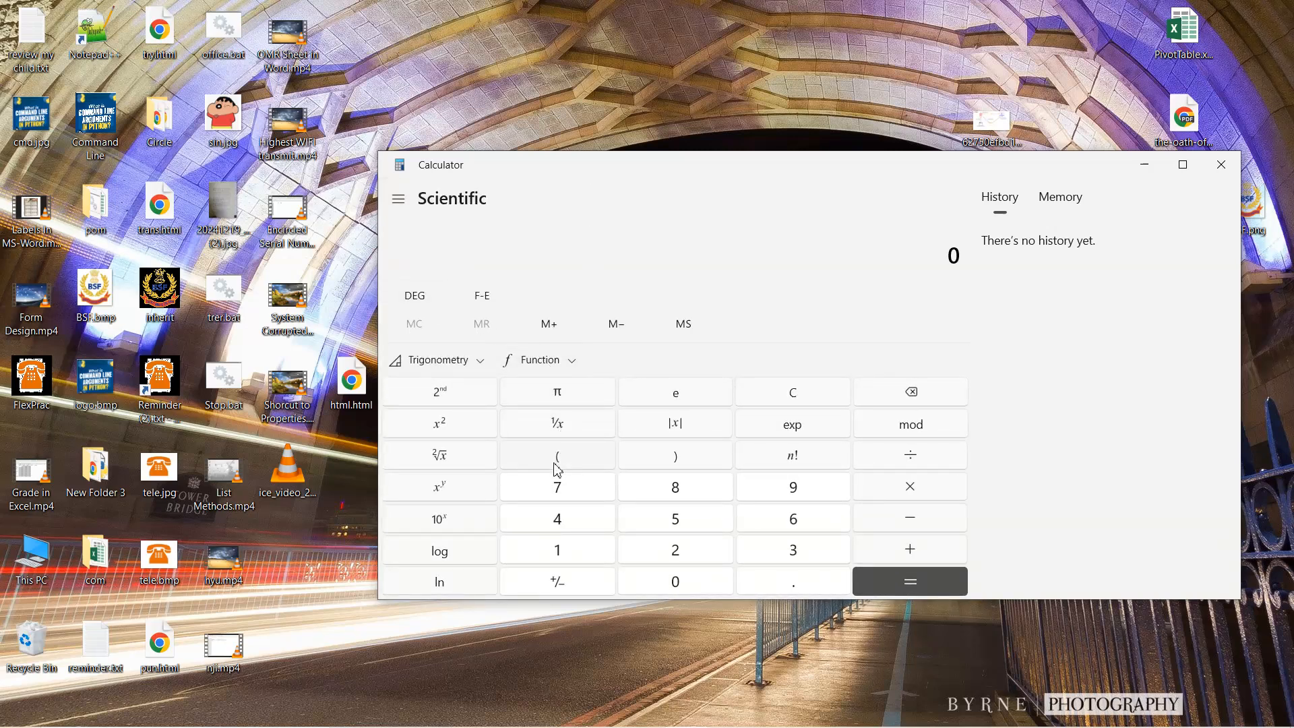
Step: Calculate 104+(15÷5)
click(557, 549)
text(04)
key(plus)
key(parenleft)
text(15)
key(slash)
text(5)
key(parenright)
key(Return)
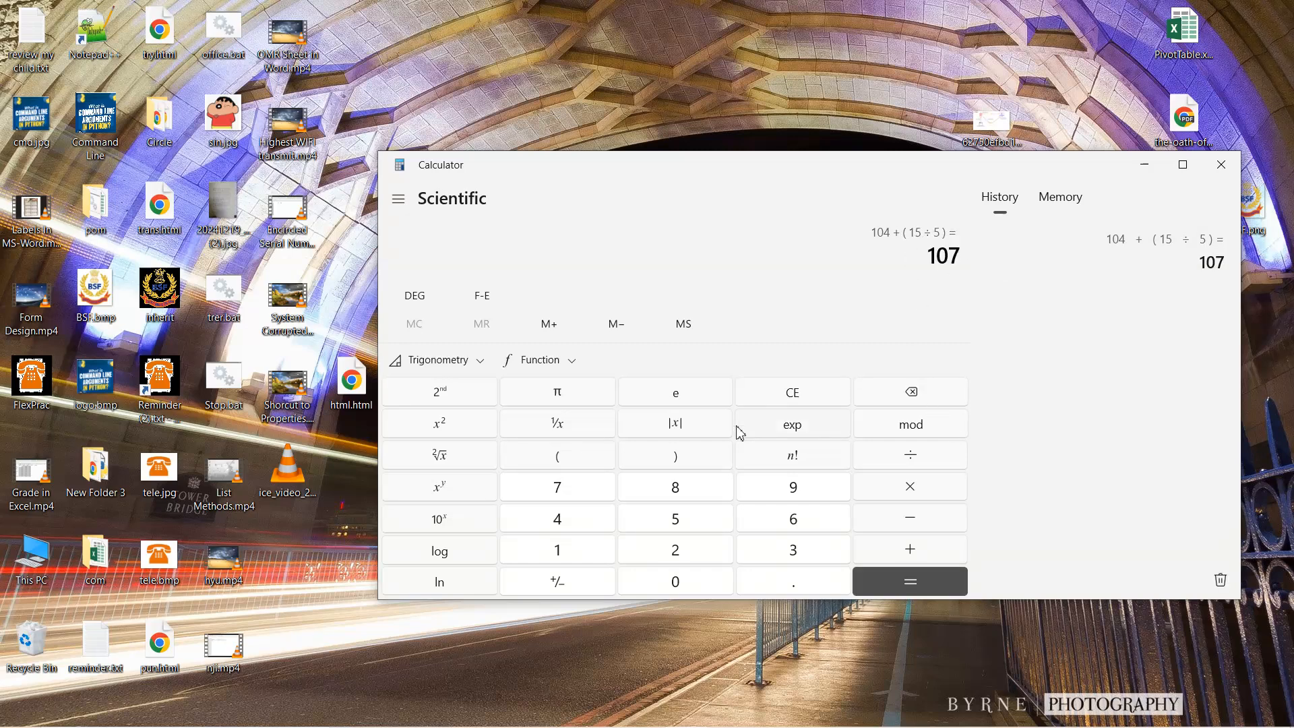
Step: Enter a long sample expression starting with 104 × 85488997 and ending with the bracketed factor (-228448)
text(1)
text(04 ×)
text(*8548899)
text(97*((89/24)
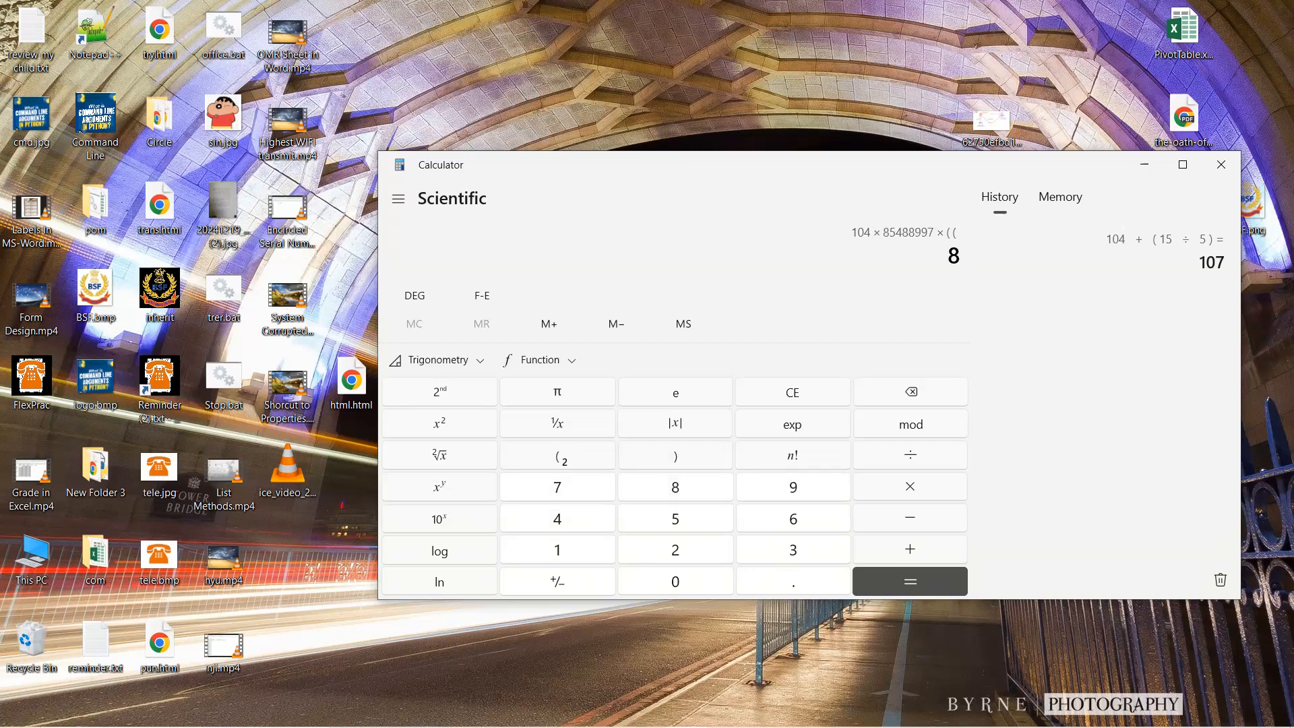
text(*()*2475)
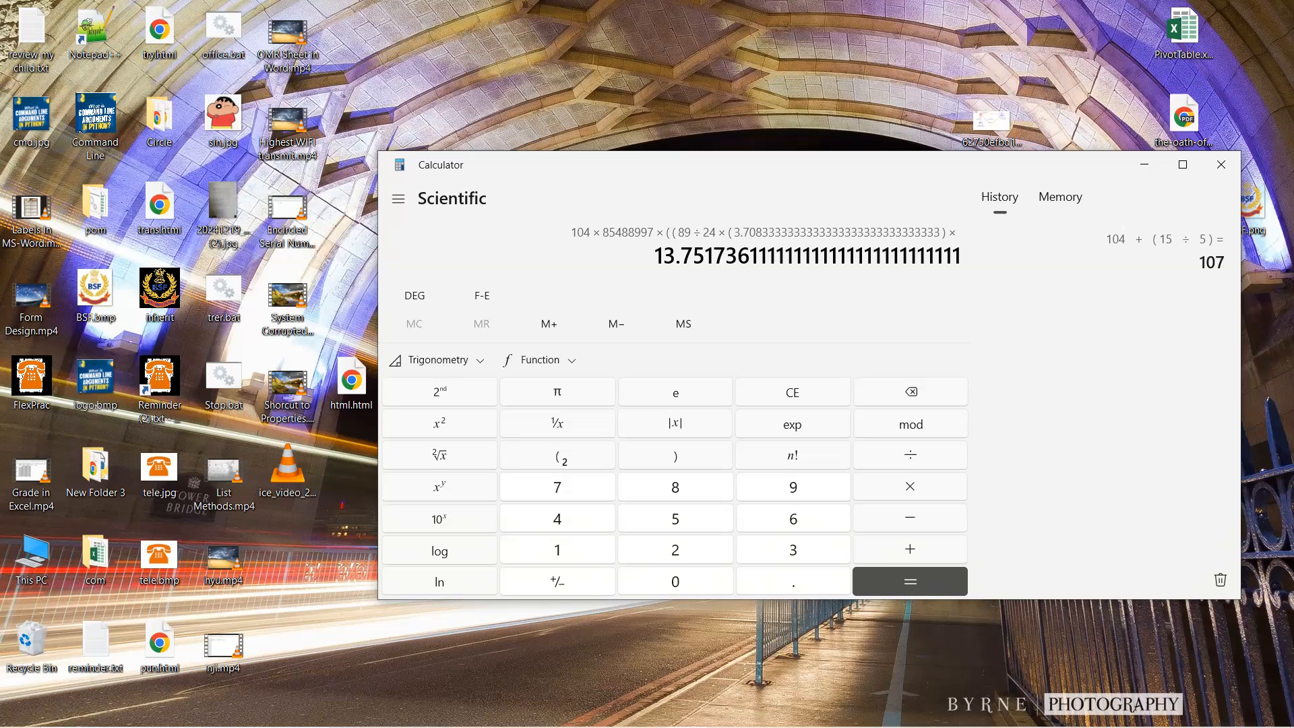
text(2698)22)
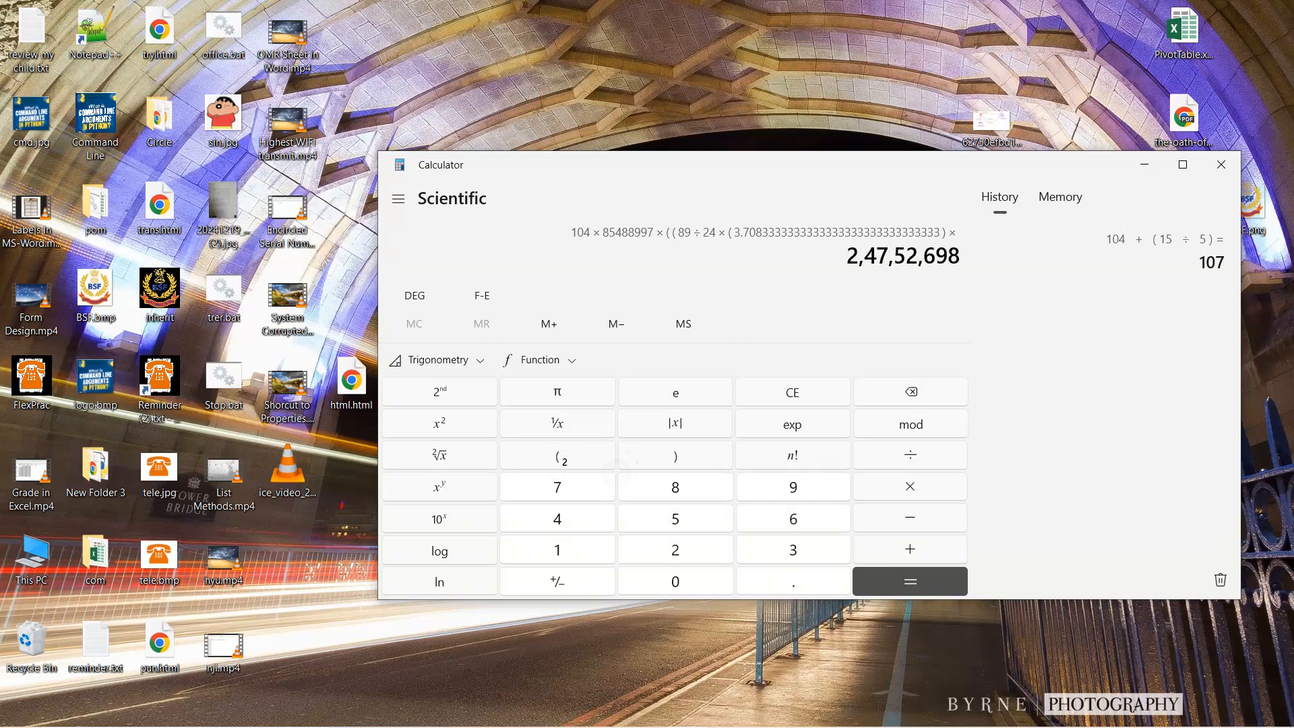
text(8448)
key(F9)
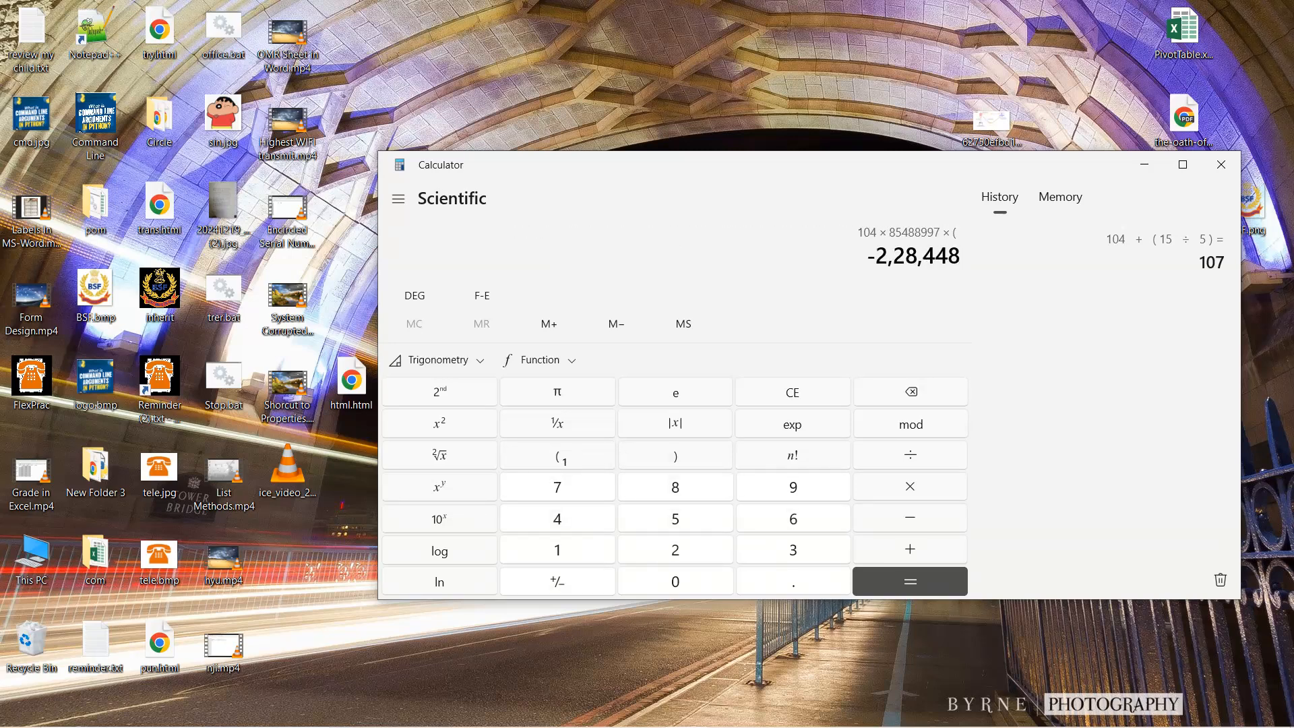
text())
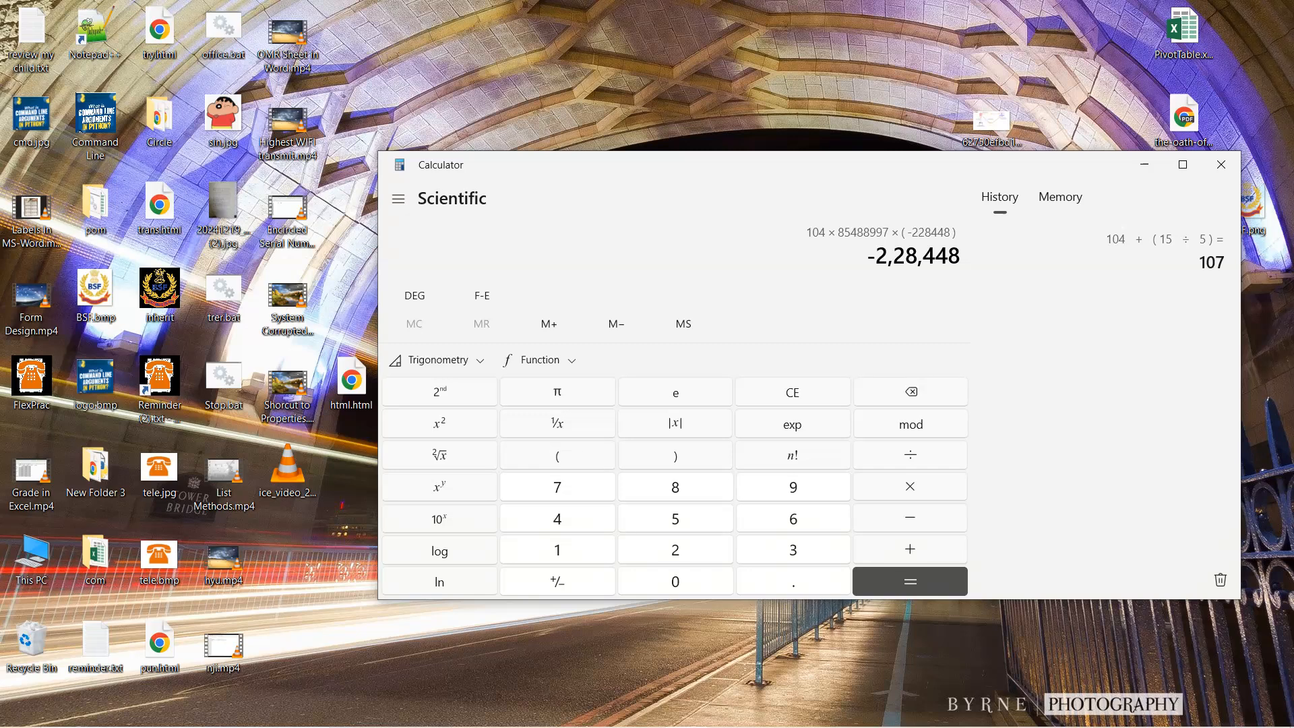
Step: Switch to Word with the winword command and start a blank document in a maximized window at 130% zoom
key(super+r)
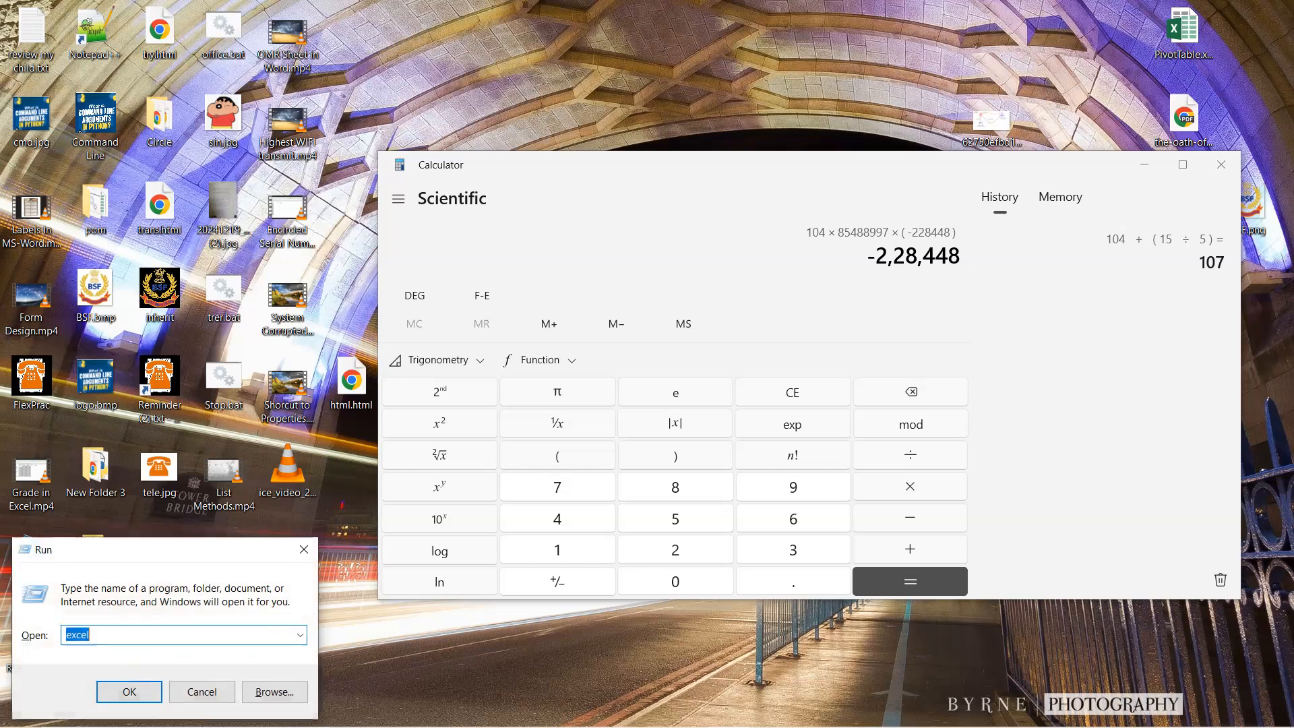
text(winword)
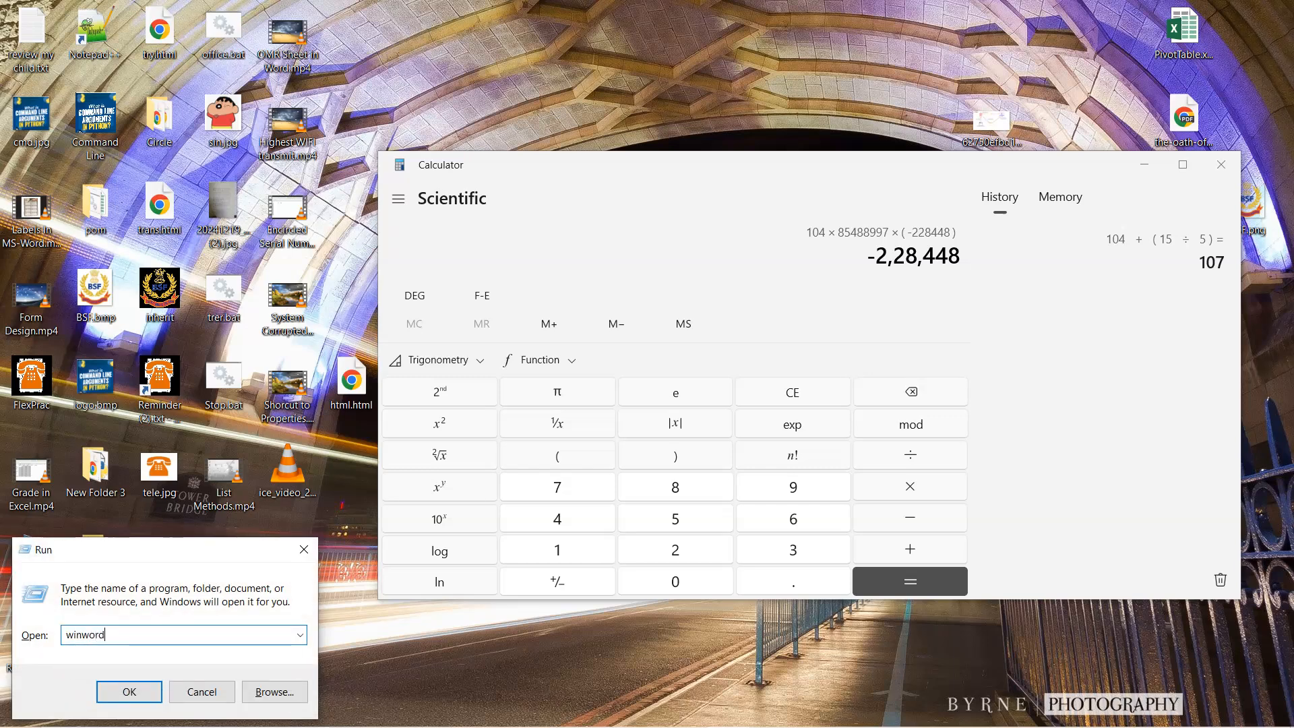
key(Return)
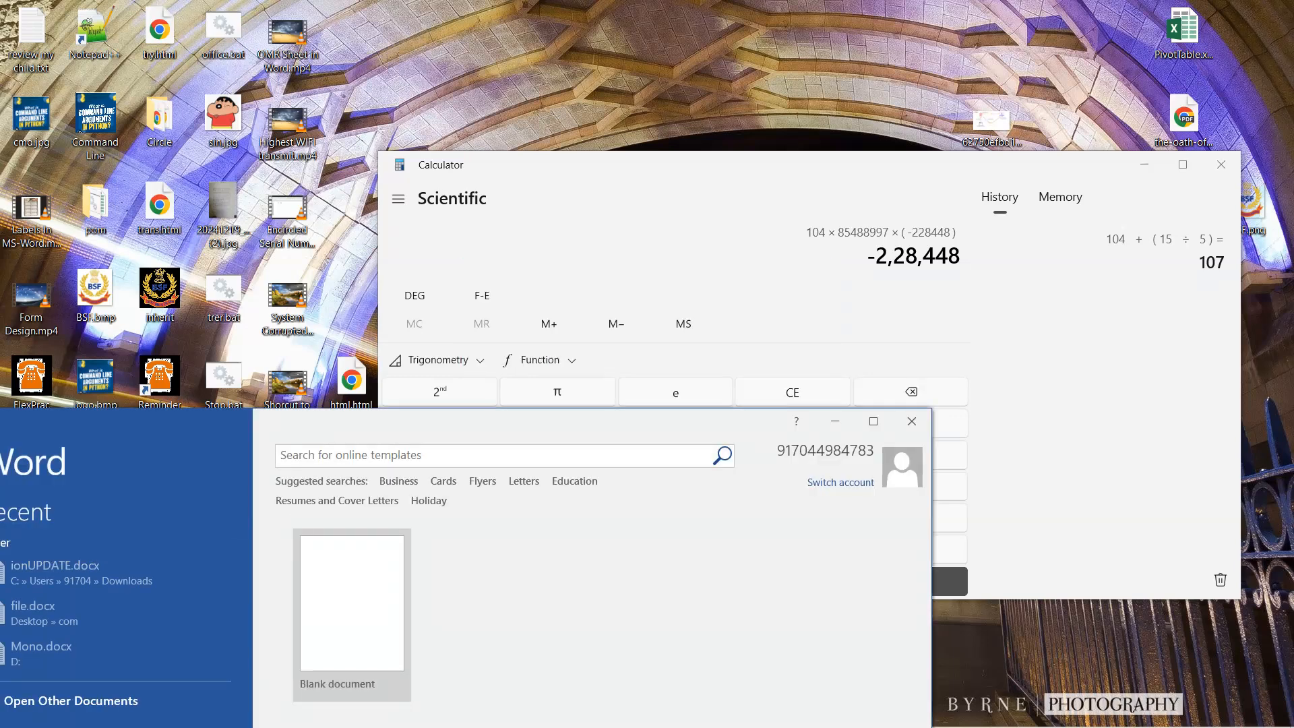
key(Return)
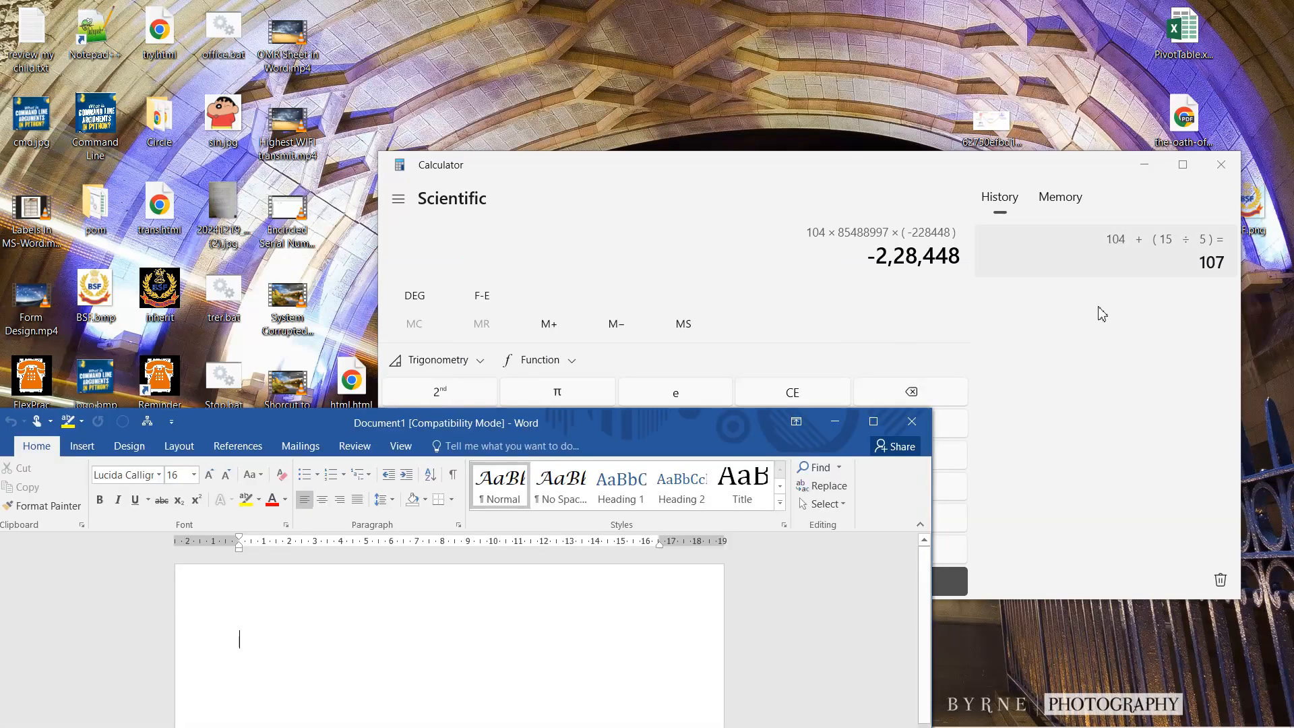
click(873, 421)
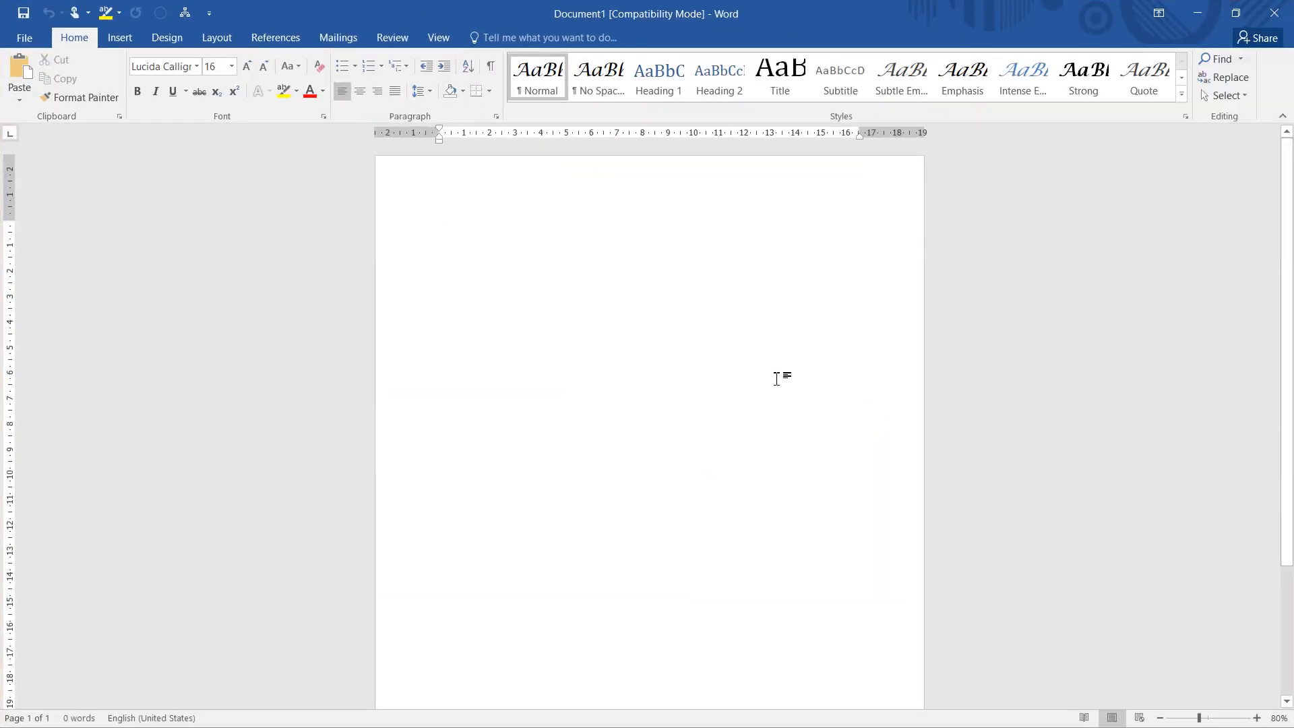
ctrl+scroll(779, 375, up, 5)
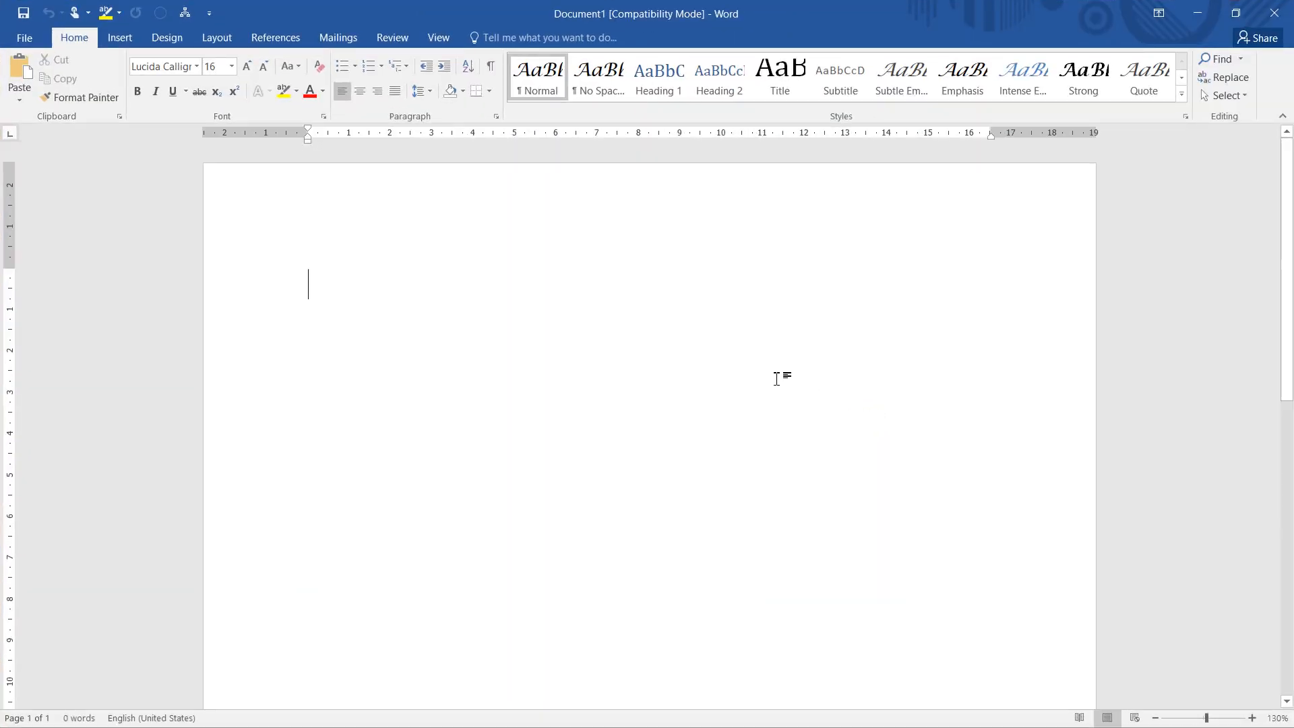
key(super)
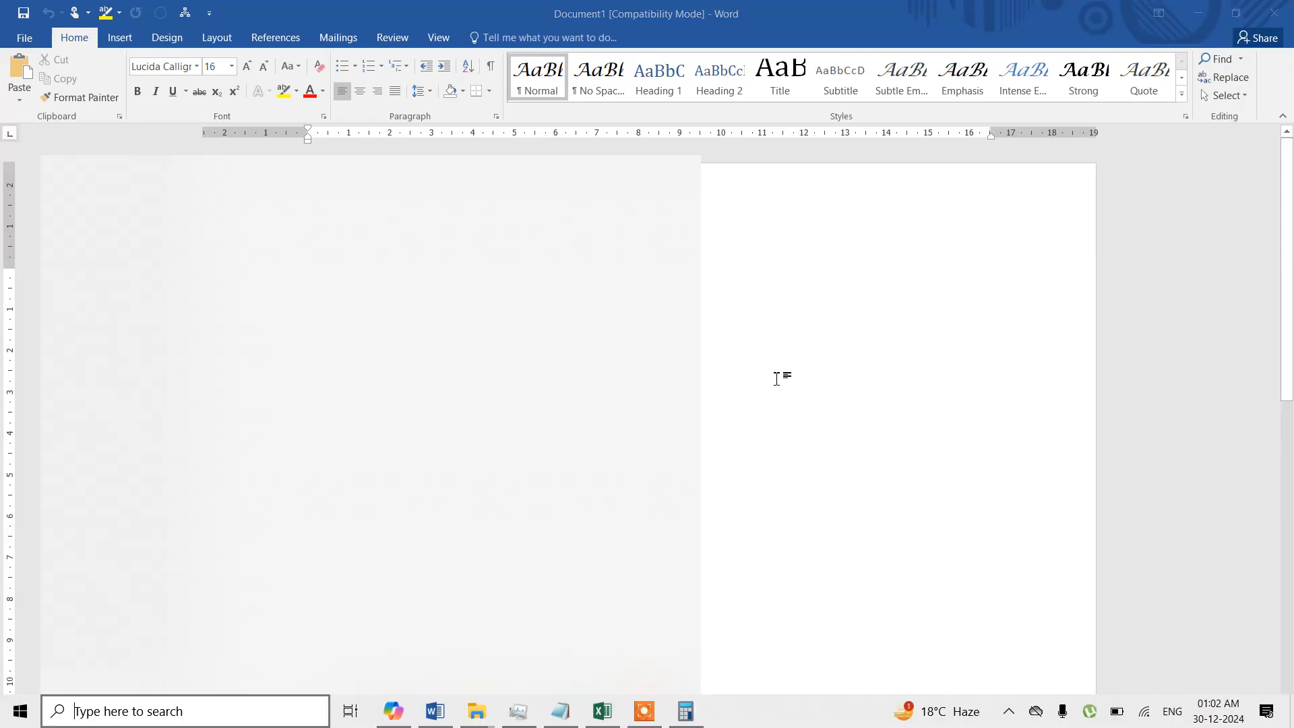
click(784, 337)
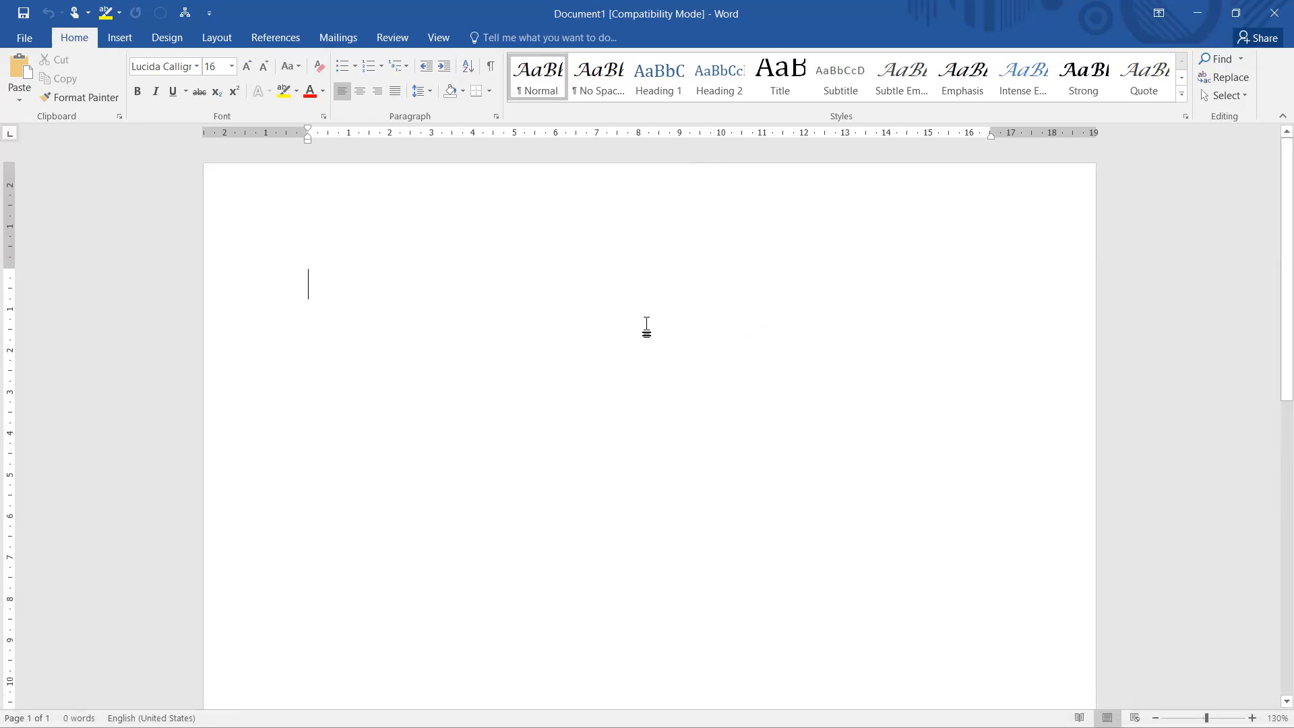
Step: Insert a field containing the formula =122/2+3 on the first line and update it to calculate
key(ctrl+F9)
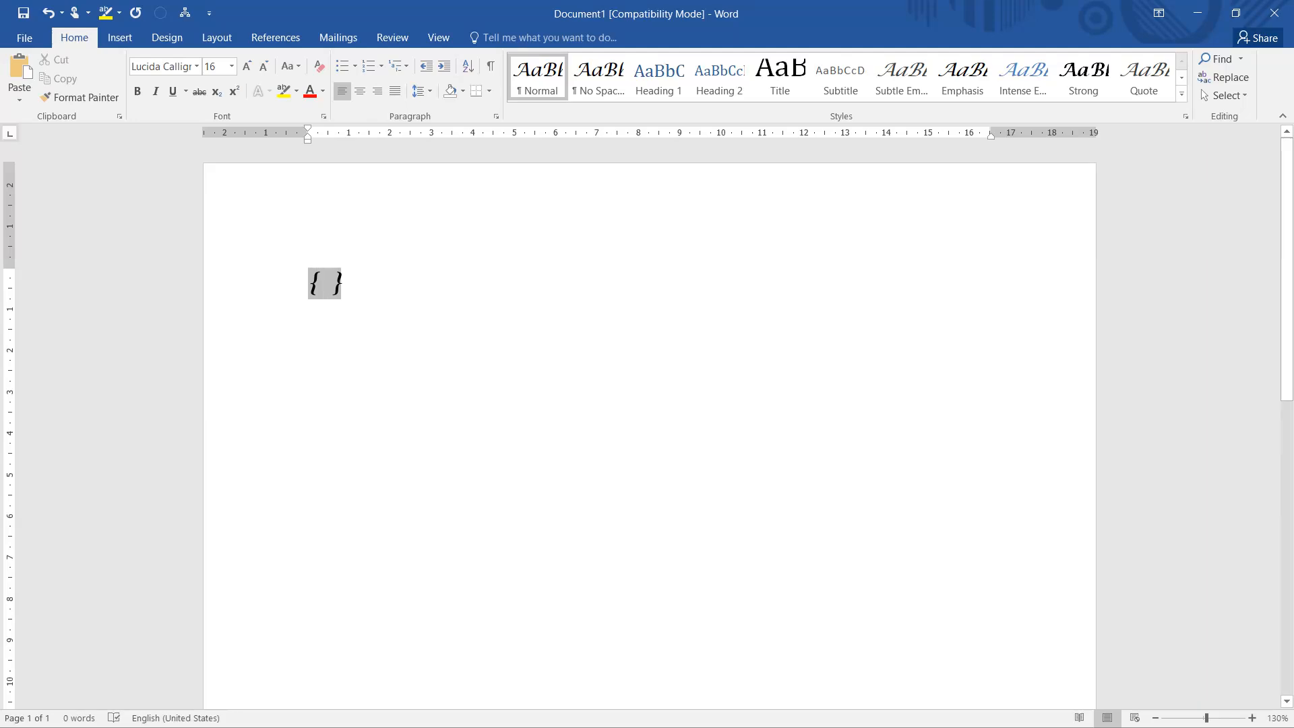
text(=122)
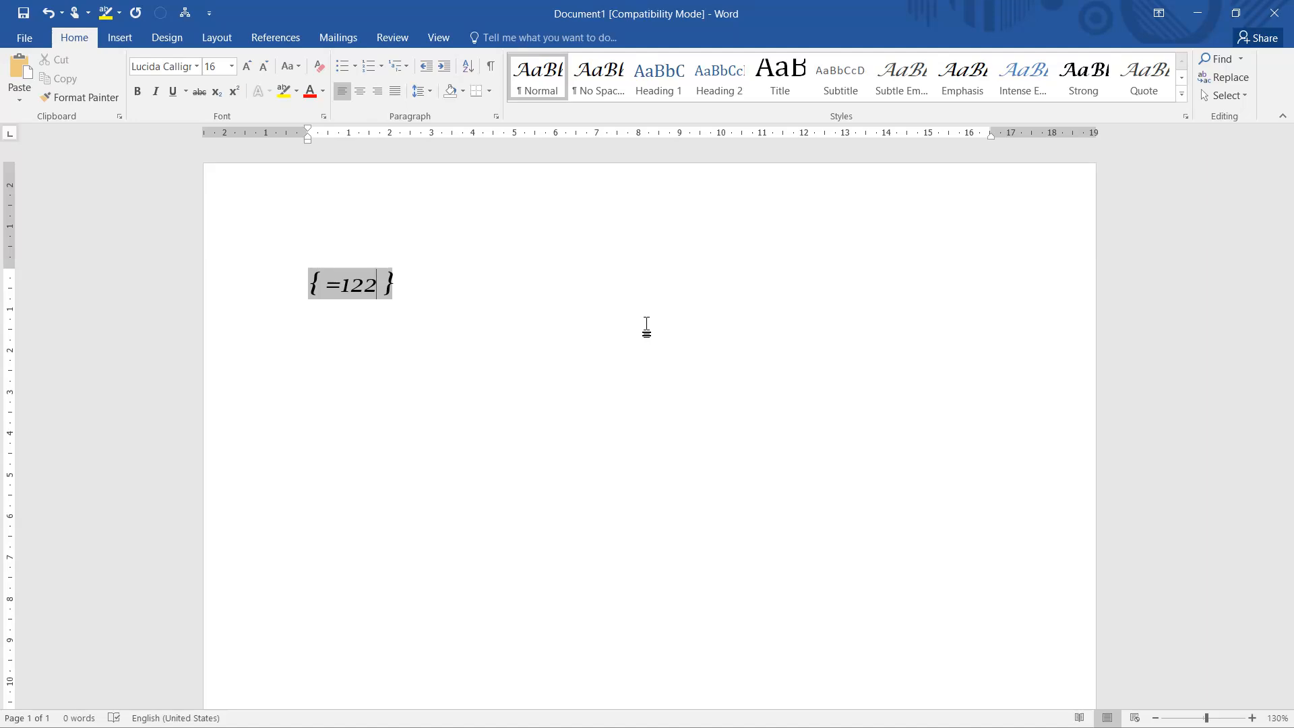
text(/2)
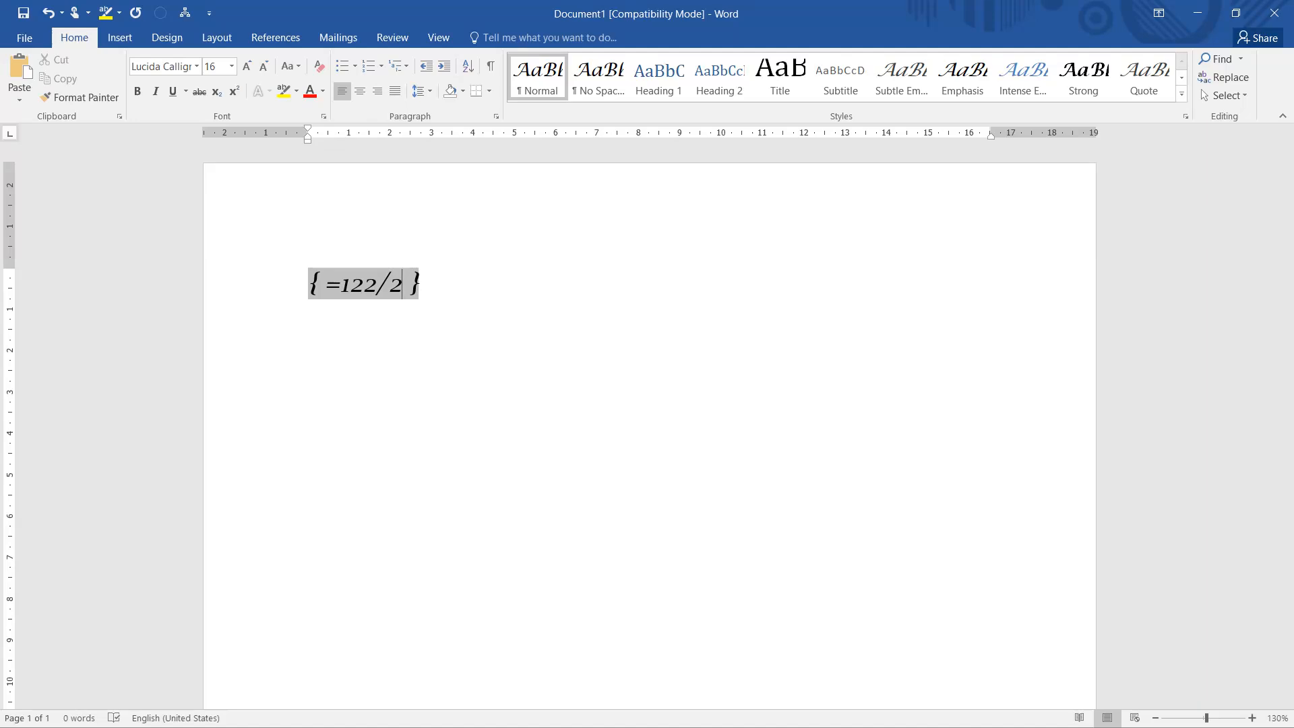
text(+3)
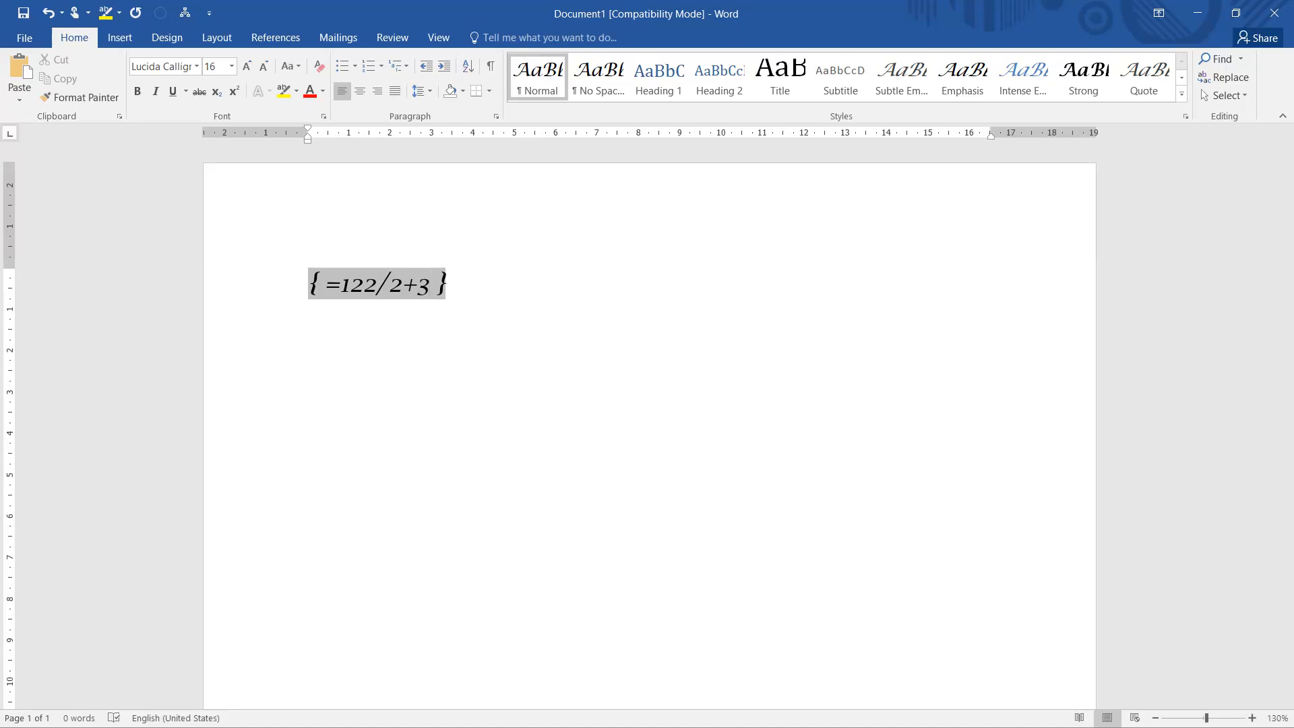
key(super+s)
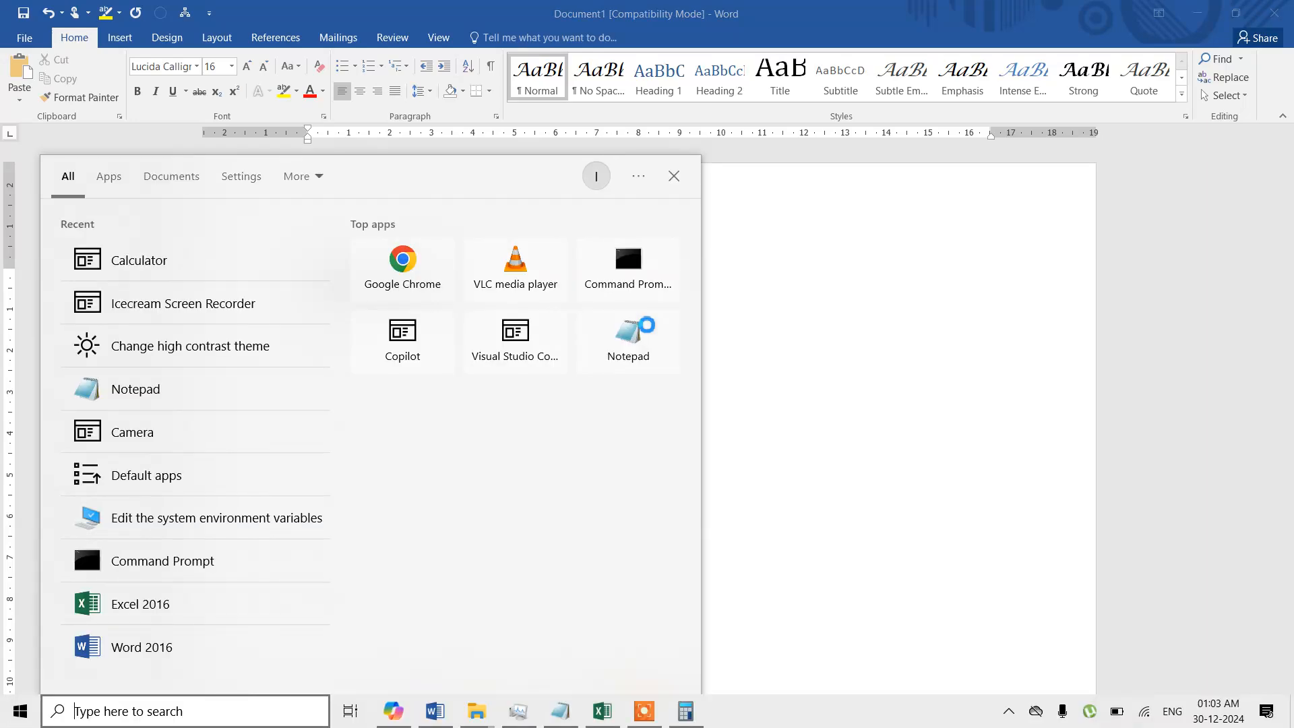
key(Escape)
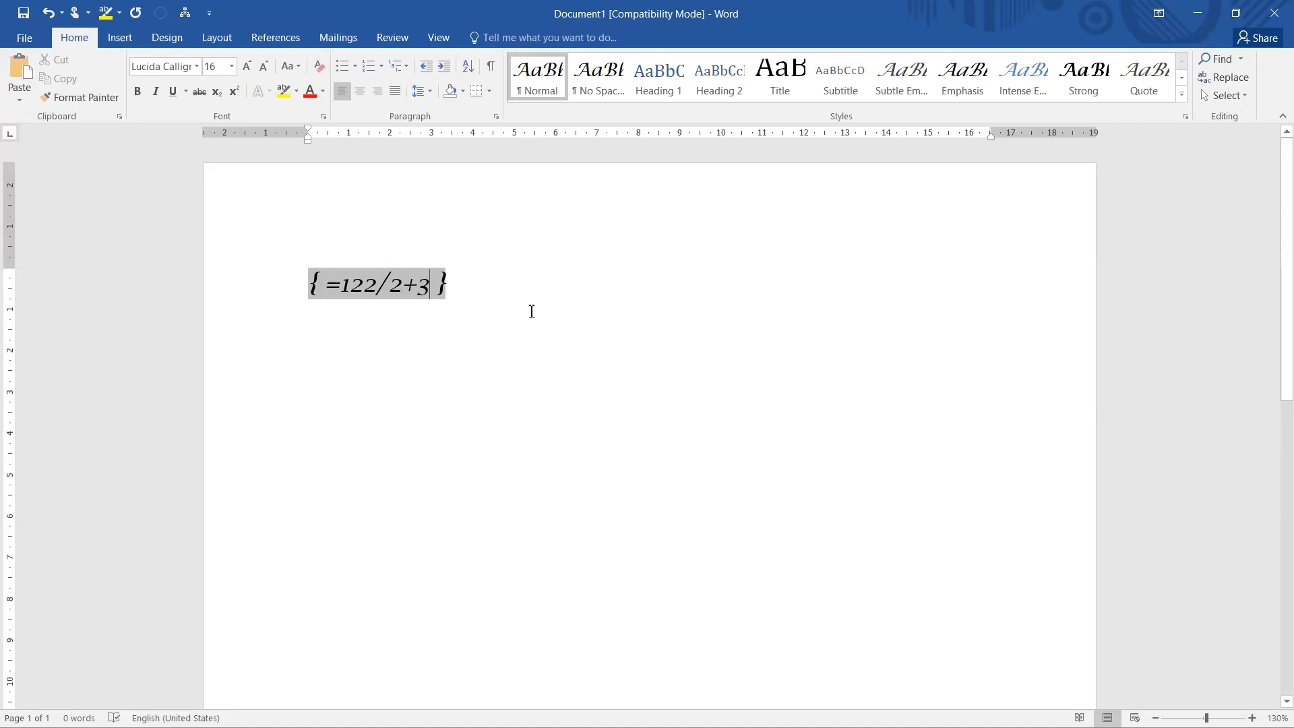
right_click(431, 285)
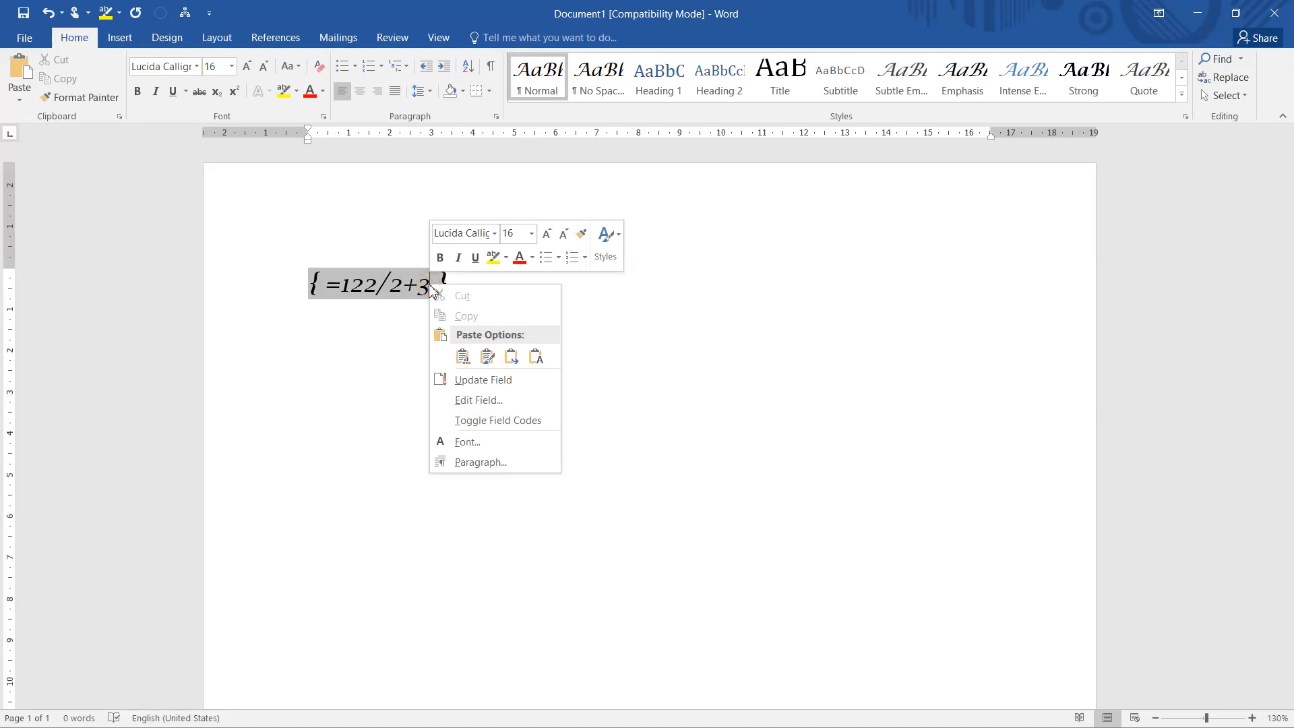
click(477, 382)
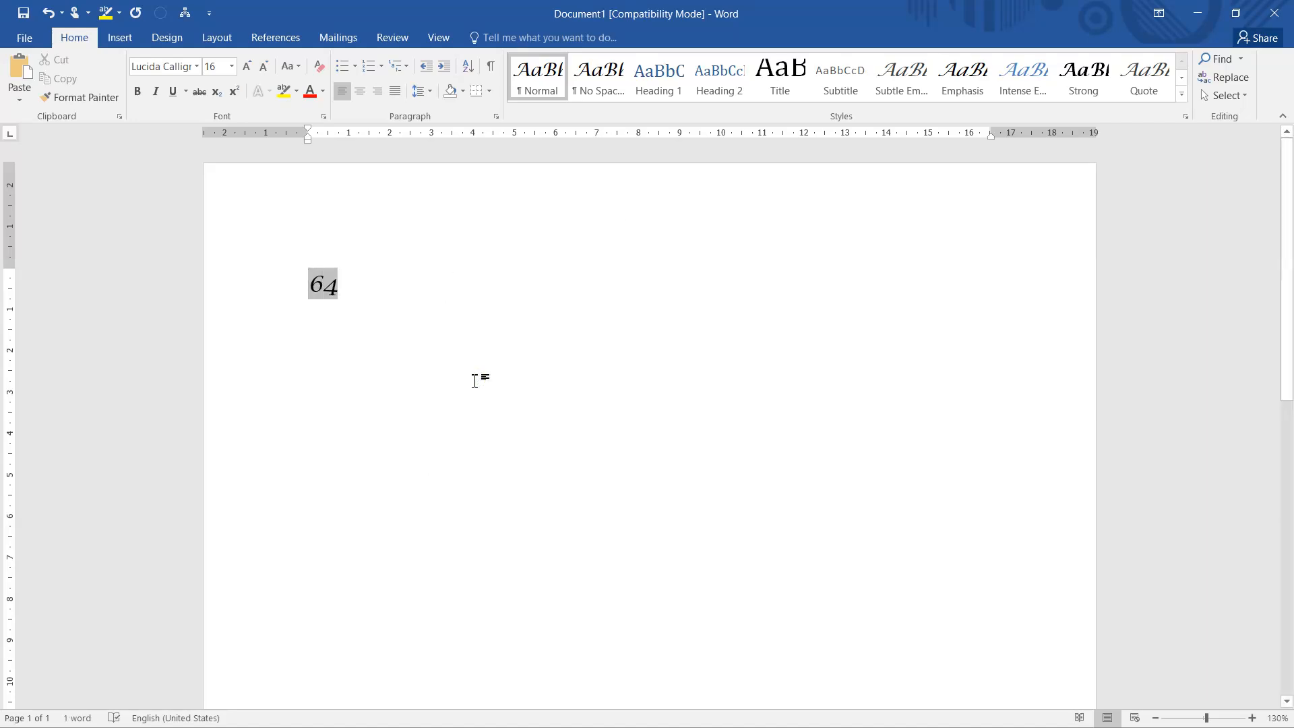
Step: Change the field's formula to =122/(2+3), calculate it once, and bring its field code back
key(ctrl+z)
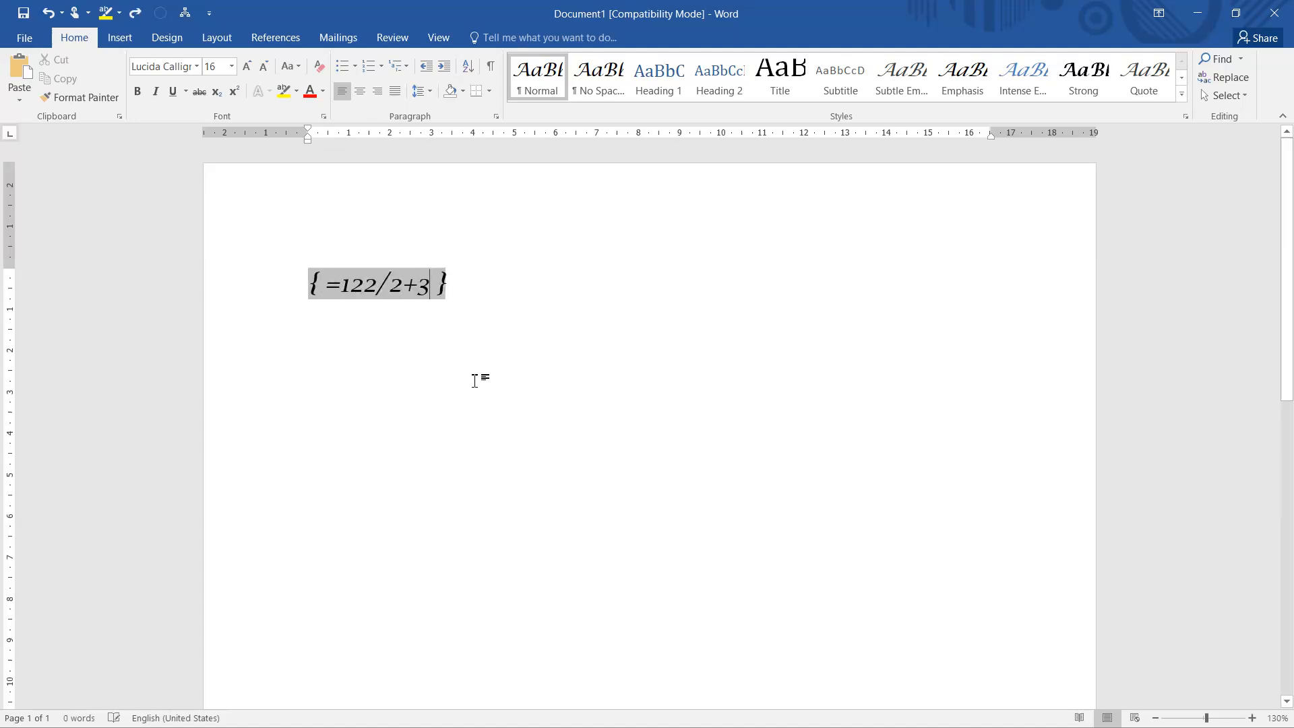
click(391, 283)
text(()
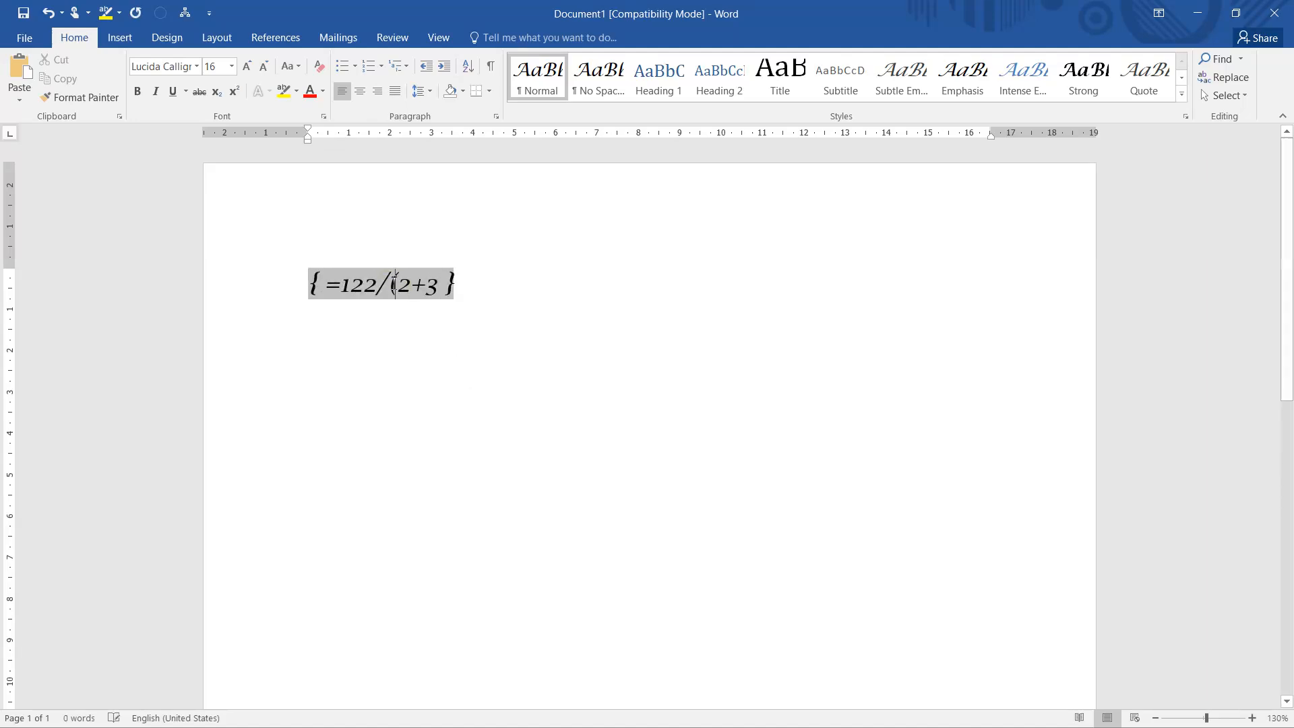
click(439, 286)
text())
right_click(449, 284)
click(491, 373)
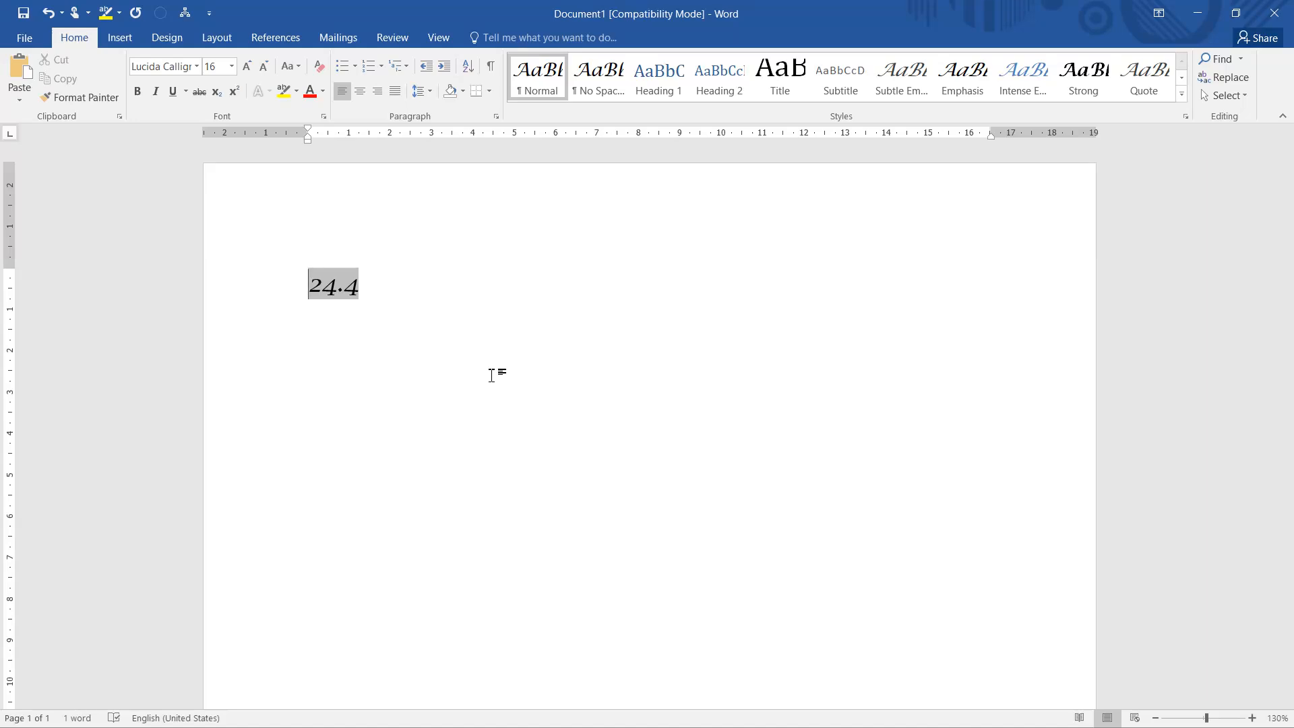
key(alt+F9)
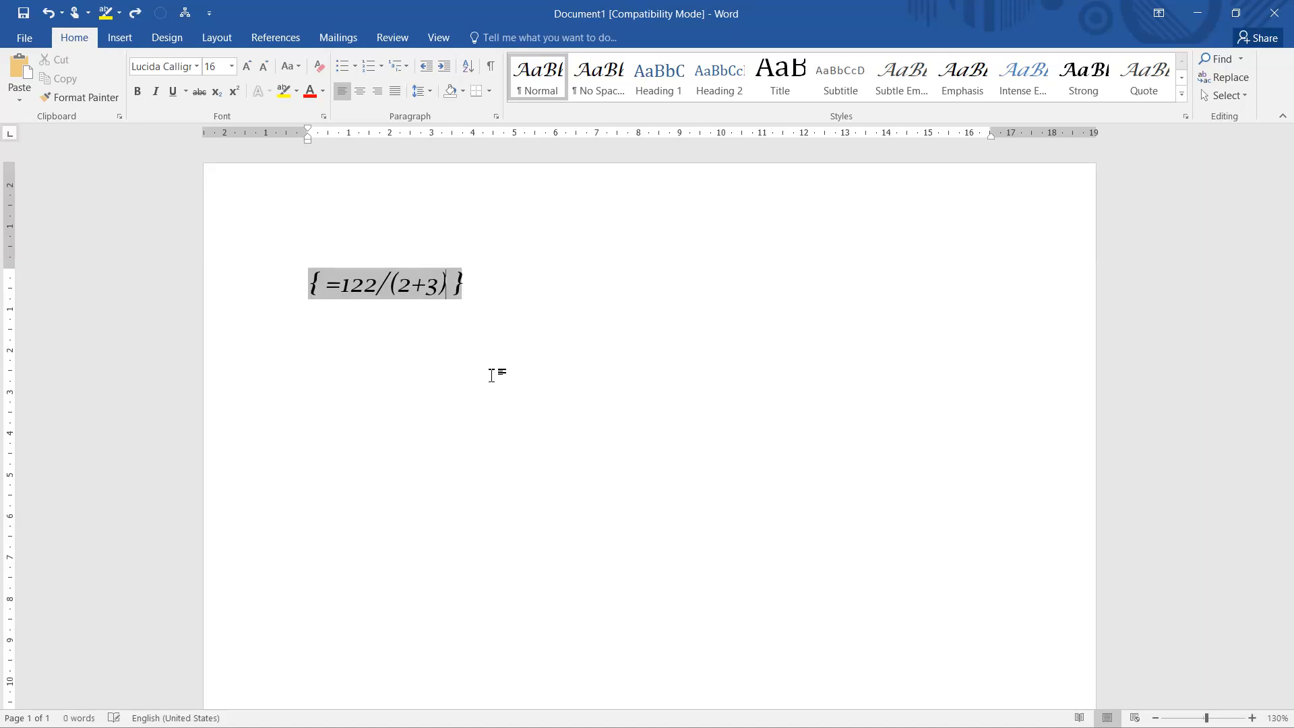
Step: Two lines below the first field, insert a field containing =8678\*cardtext and update it to convert the number to words
click(483, 288)
key(Return)
key(Return)
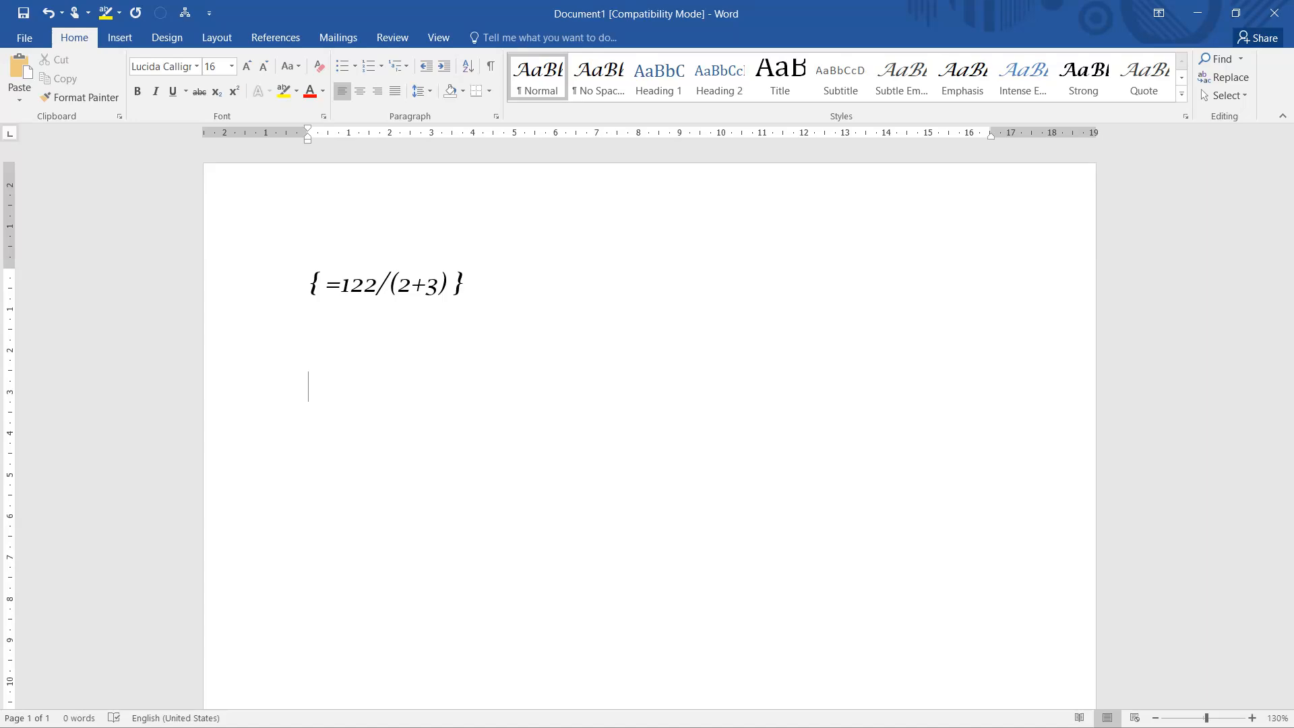
key(ctrl+F9)
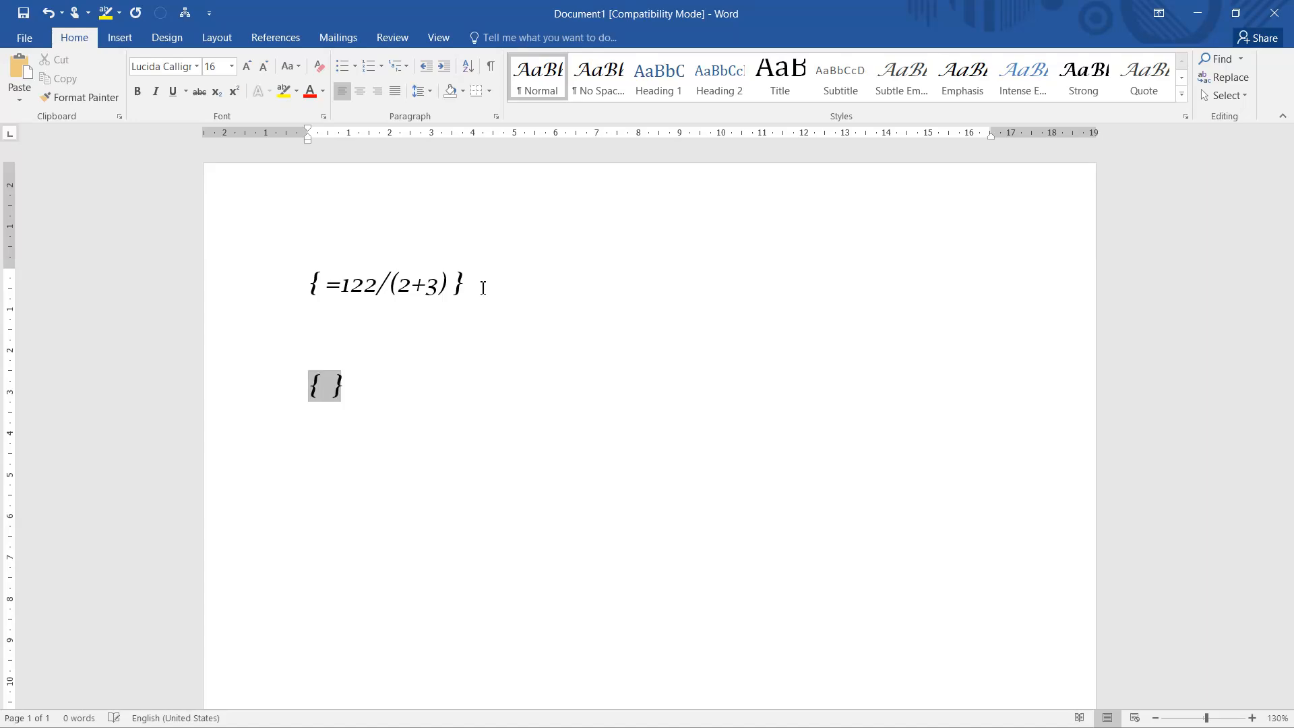
text(=8678)
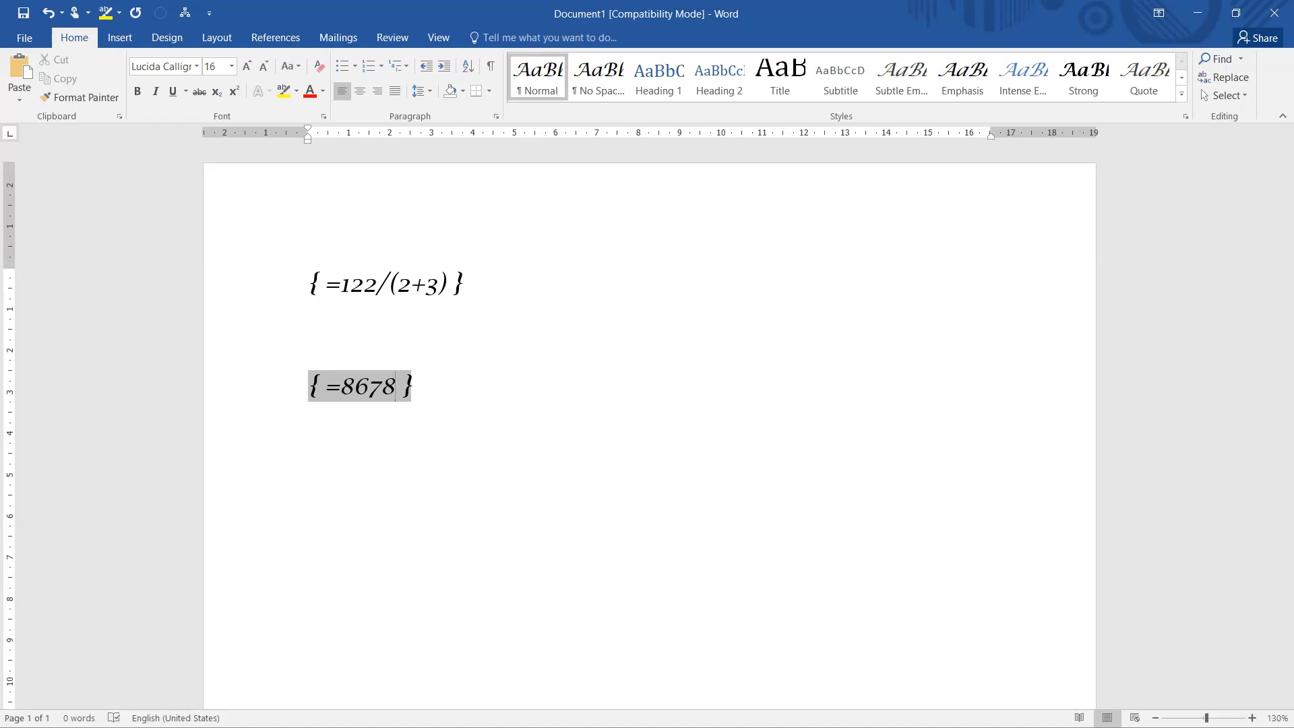
text(\*cardtext)
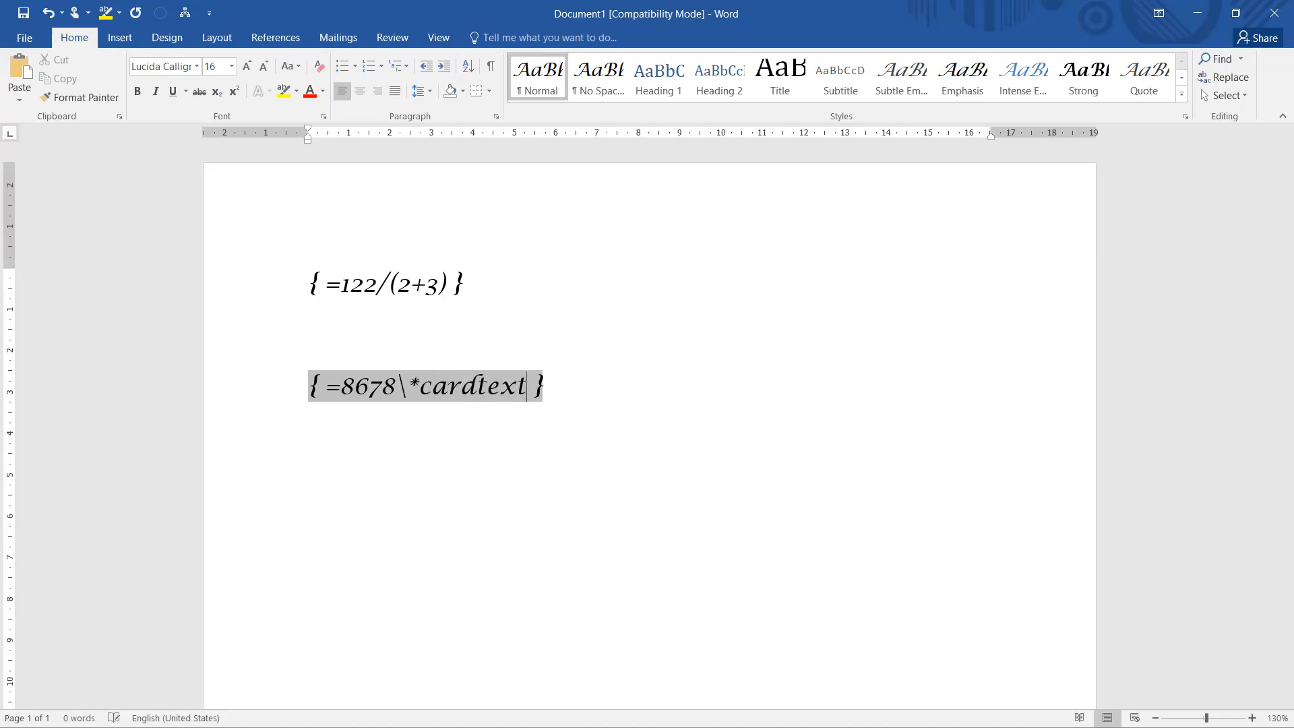
right_click(530, 383)
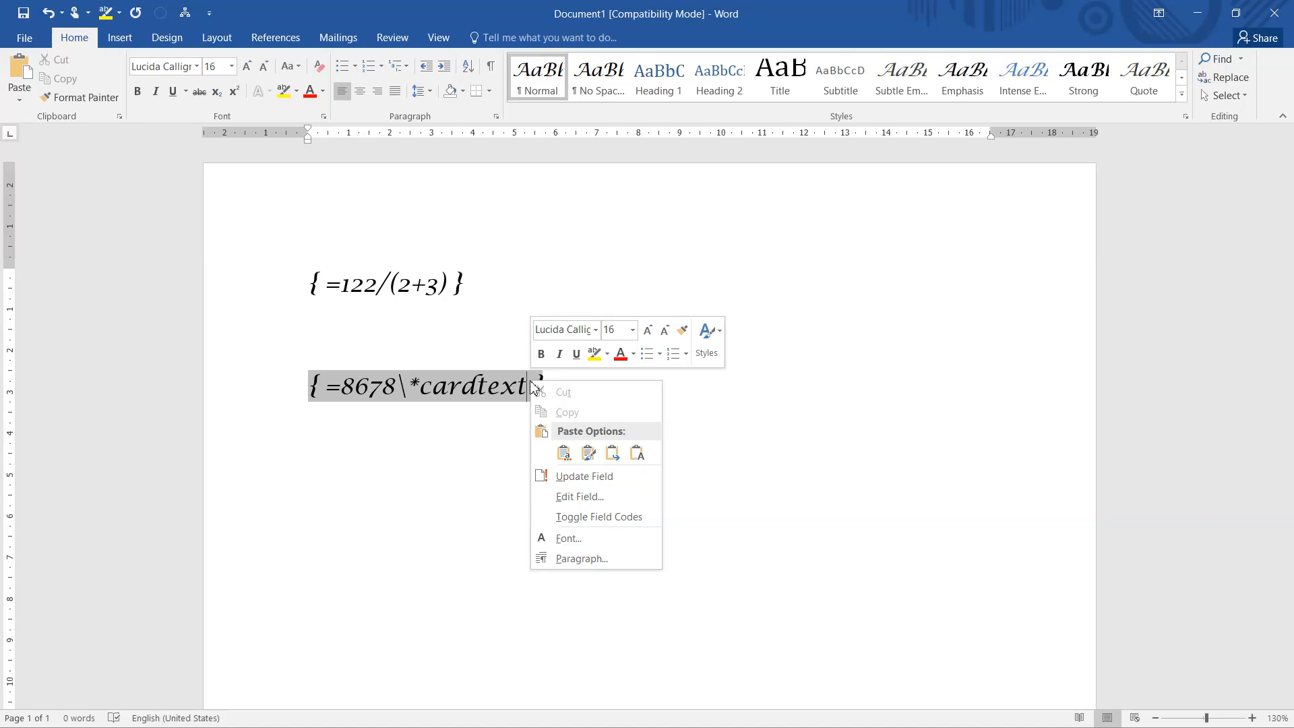
click(570, 478)
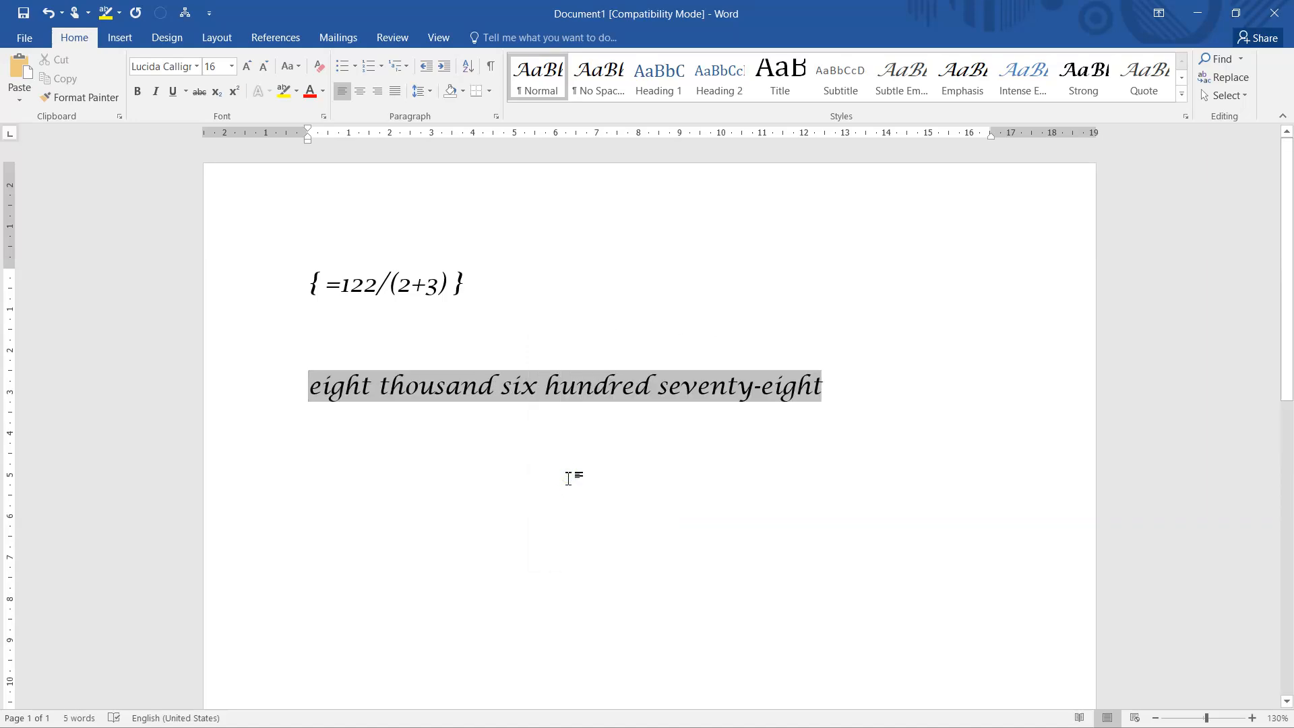
Step: Undo the cardtext field's update to bring back its code, and update the field again
key(ctrl+z)
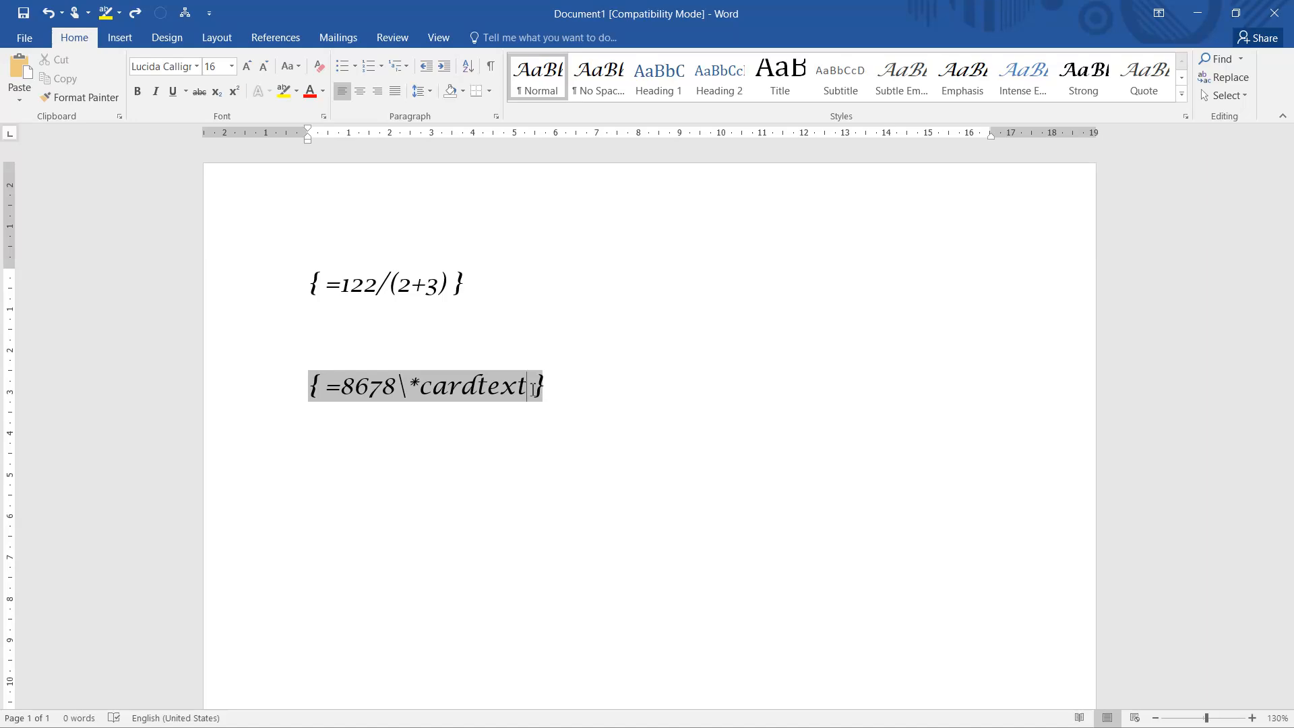
key(super+s)
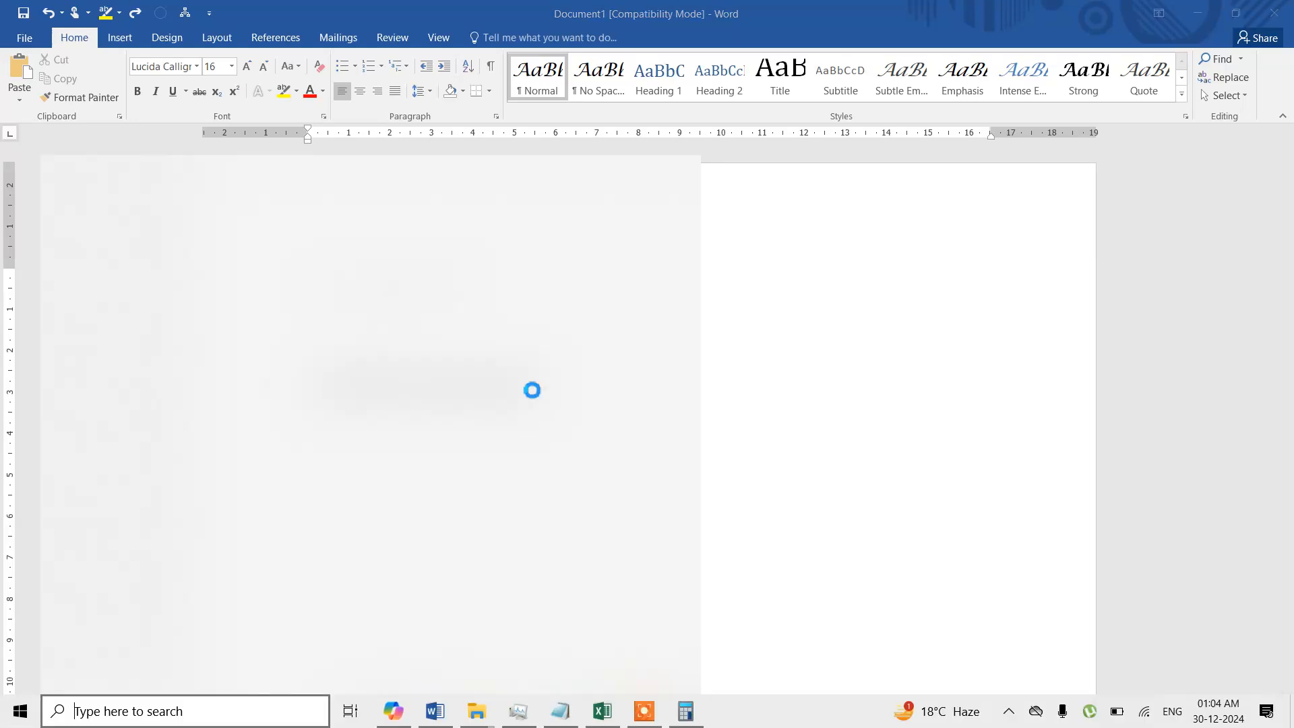
key(Escape)
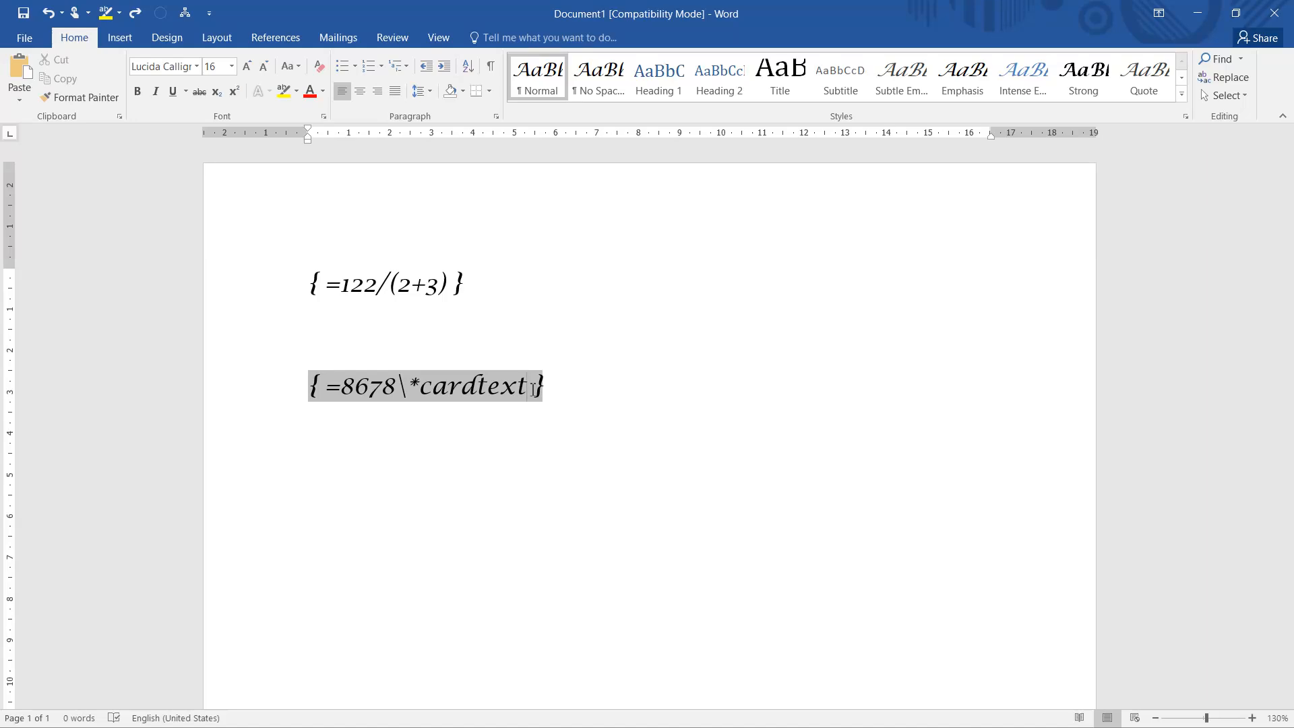
right_click(533, 390)
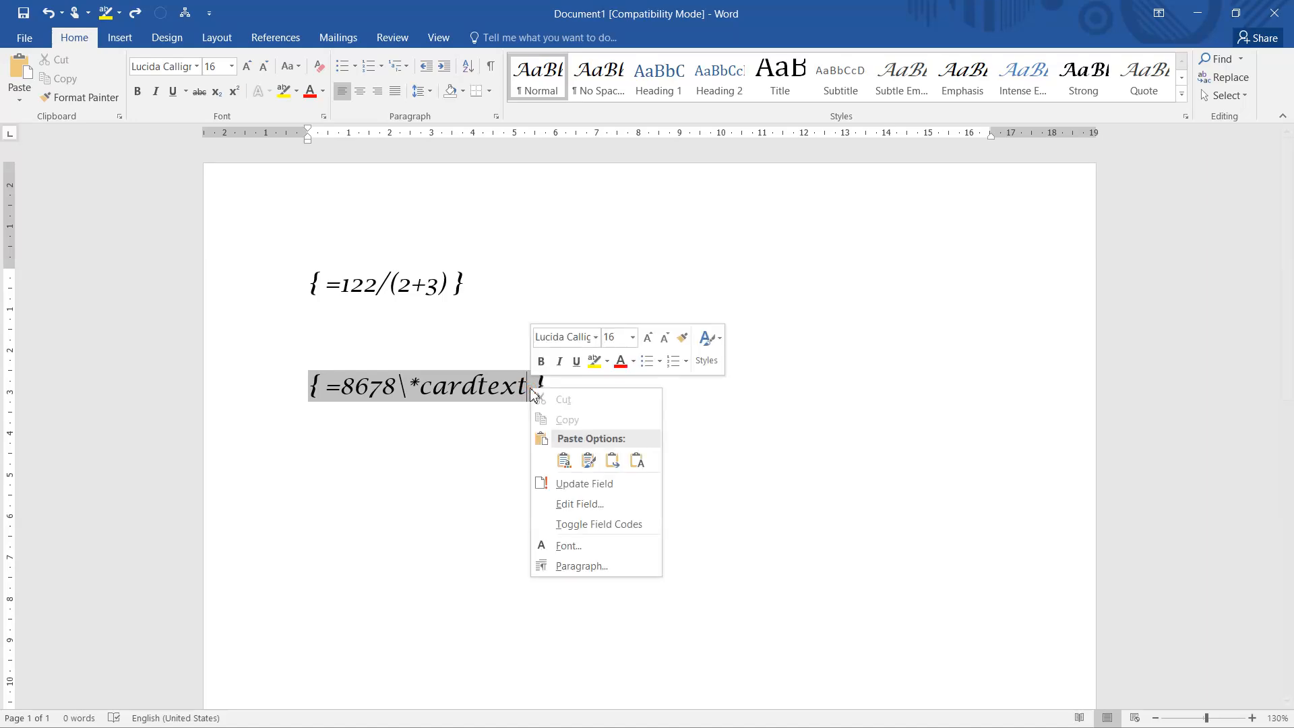
click(580, 485)
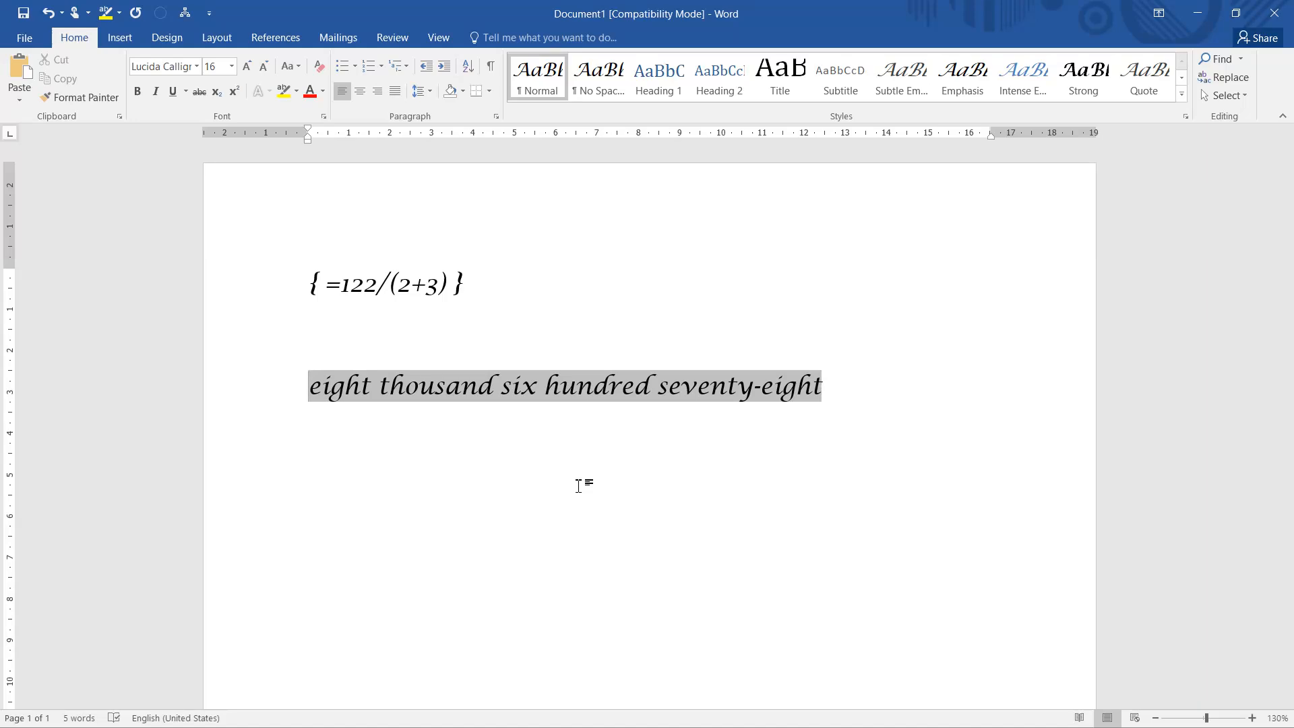
key(super)
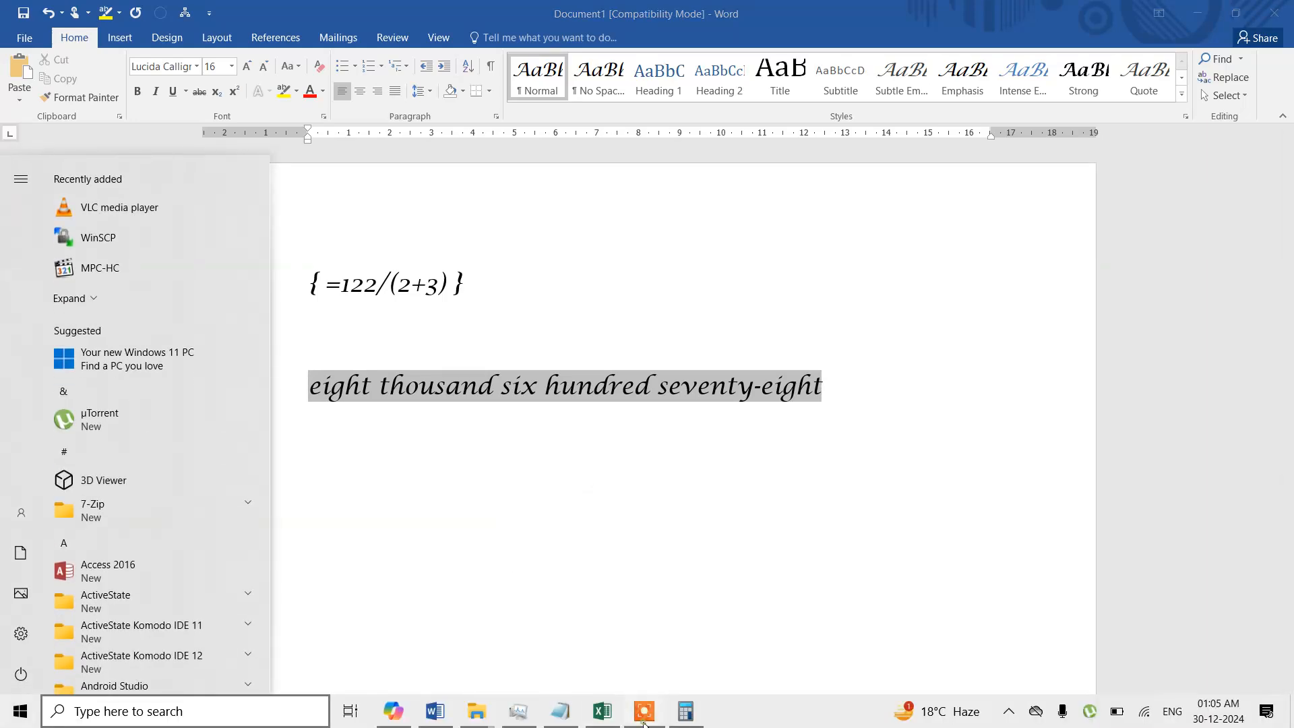